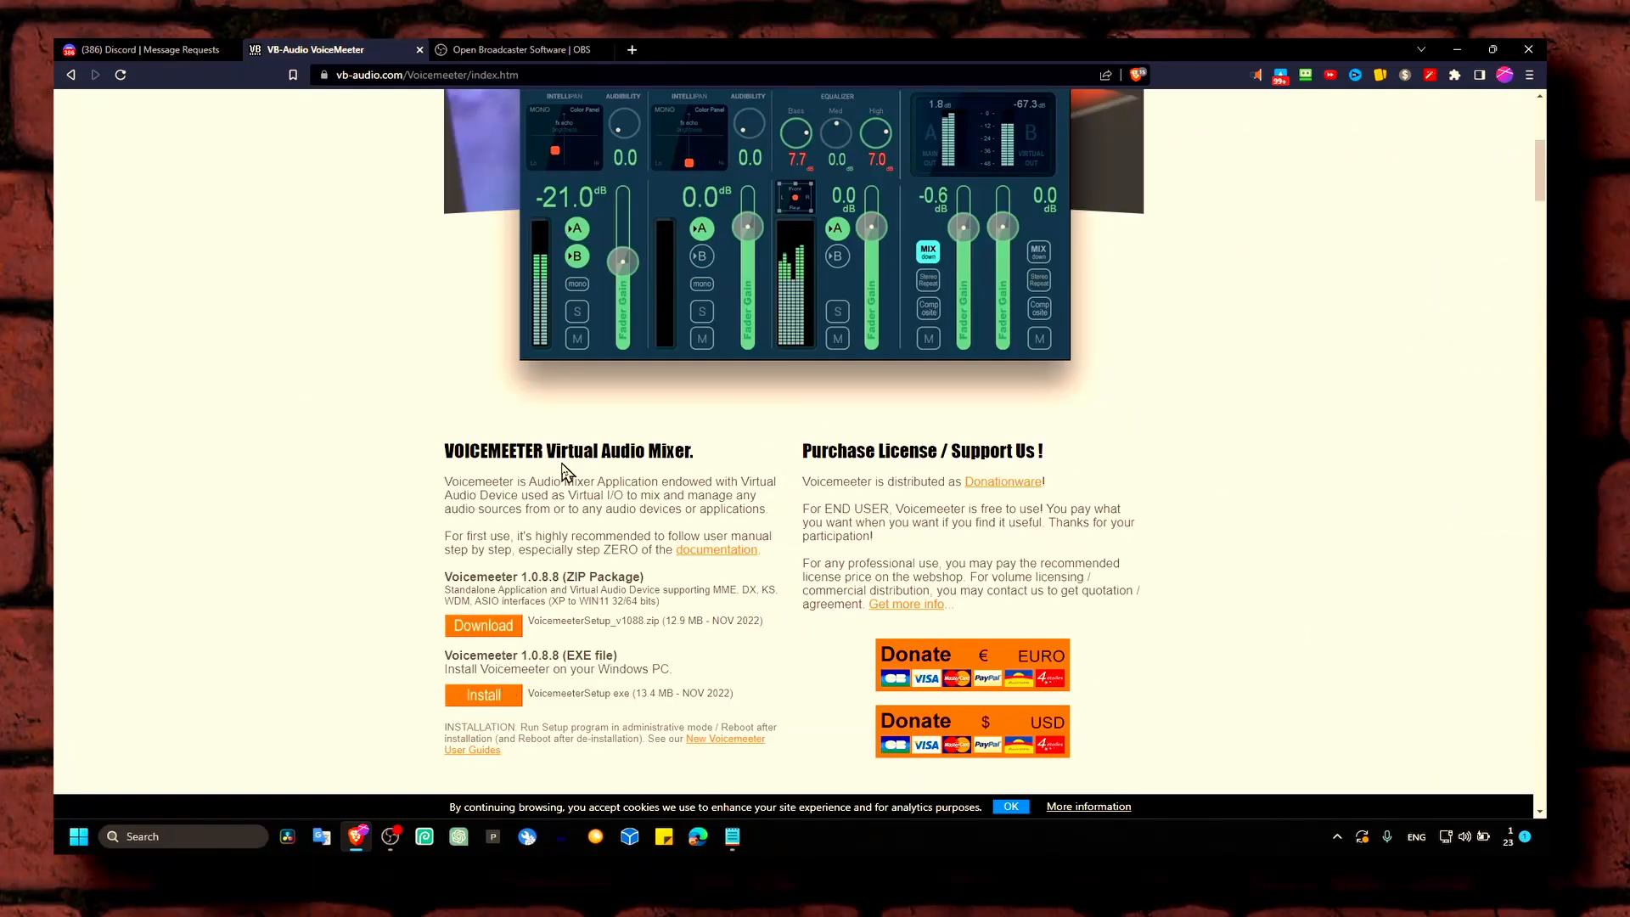
Step: Open the Virtual Audio Cable page on the VB-Audio website
{"action": "scroll", "coordinate": [592, 459], "scroll_direction": "up", "scroll_amount": 5}
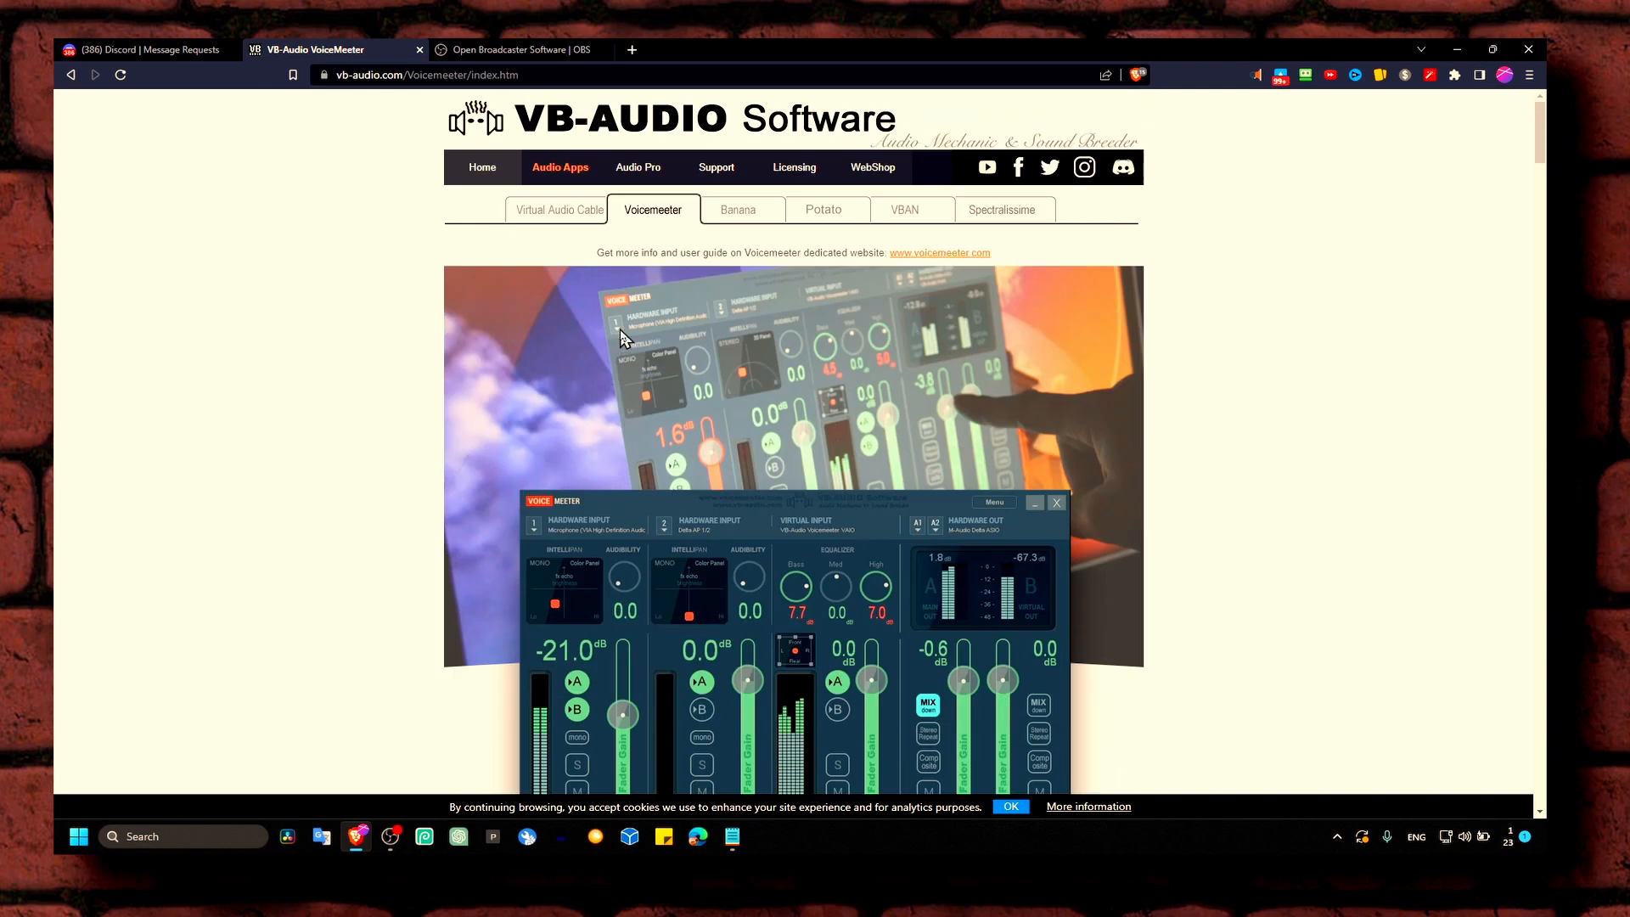
{"action": "left_click", "coordinate": [557, 210]}
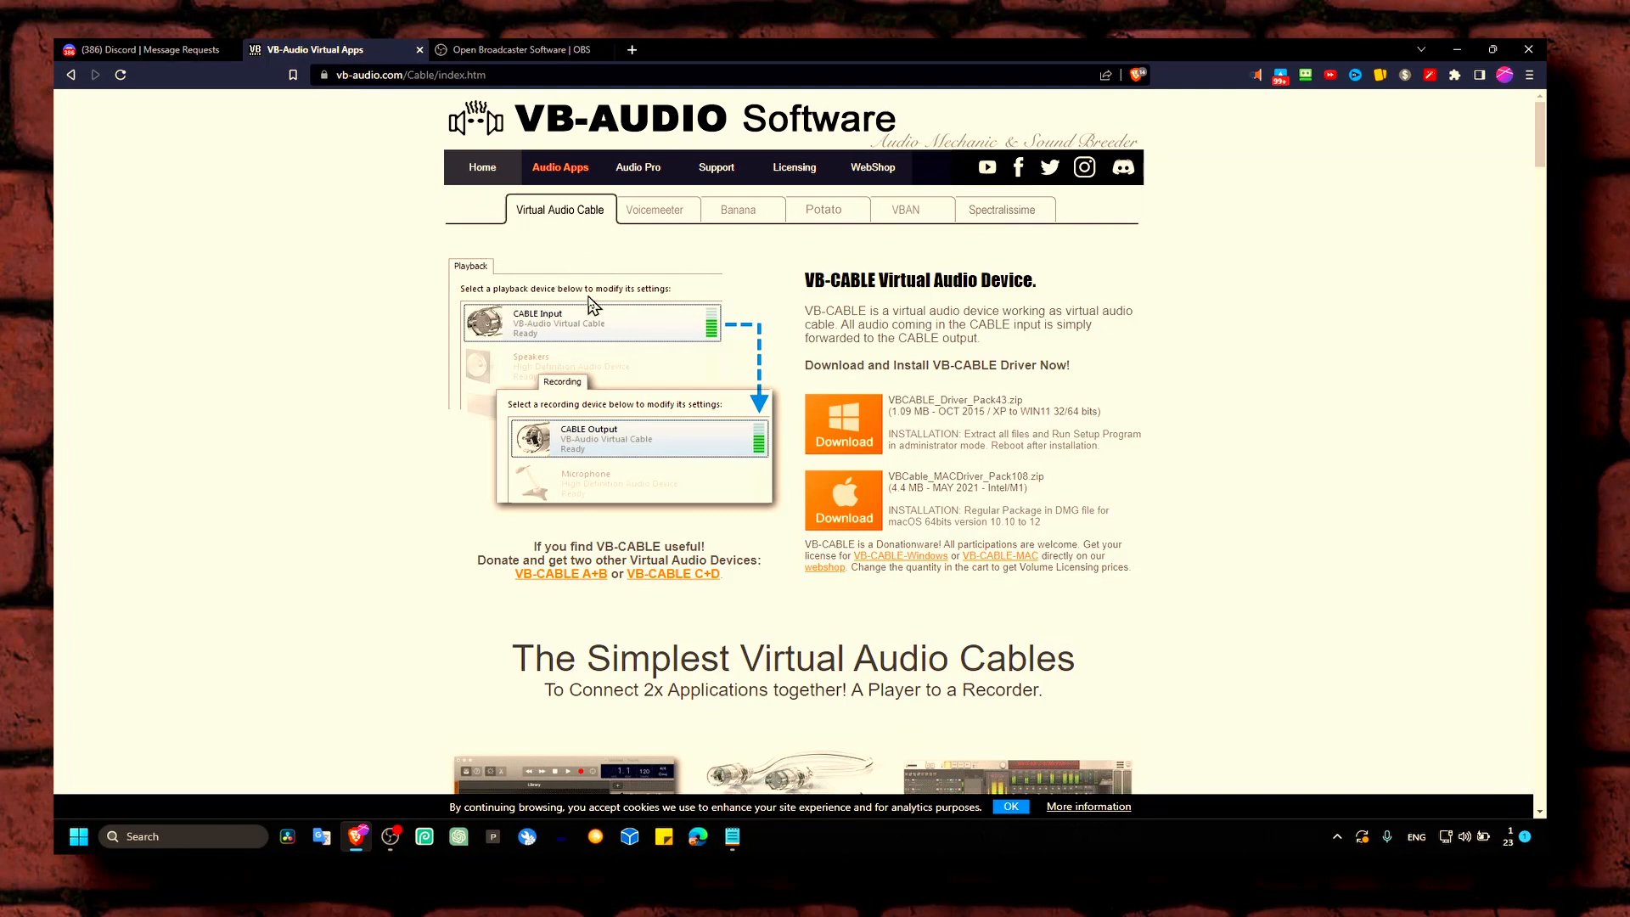
Step: Find and launch the installed Voicemeeter Banana, then minimize its window
{"action": "key", "text": "super+s"}
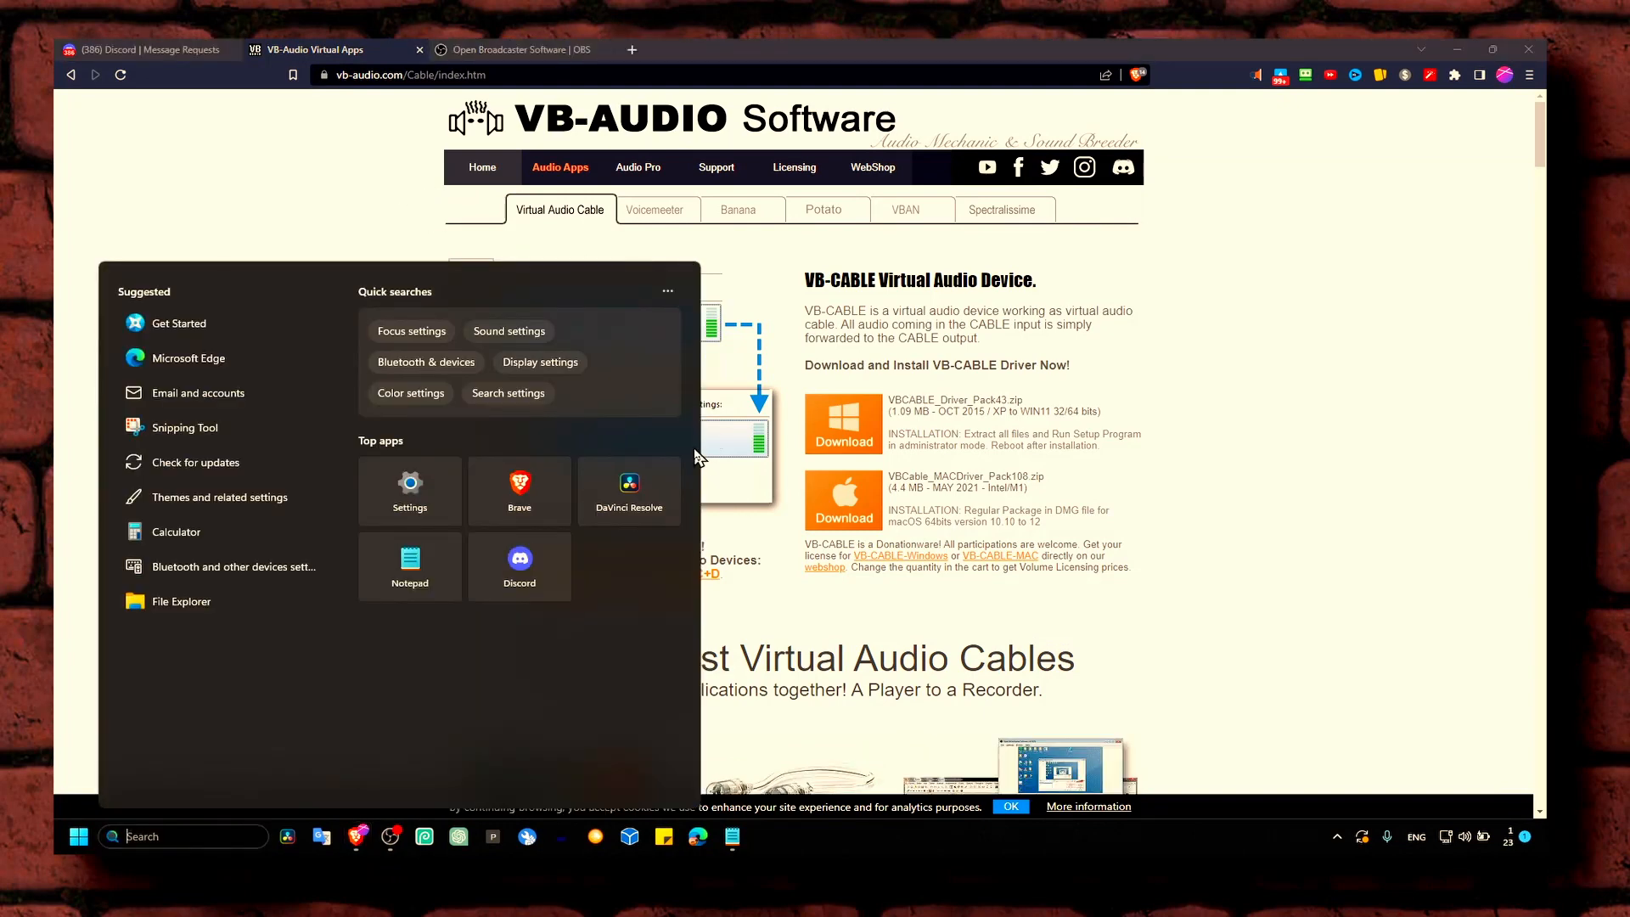
{"action": "type", "text": "voice access (preview"}
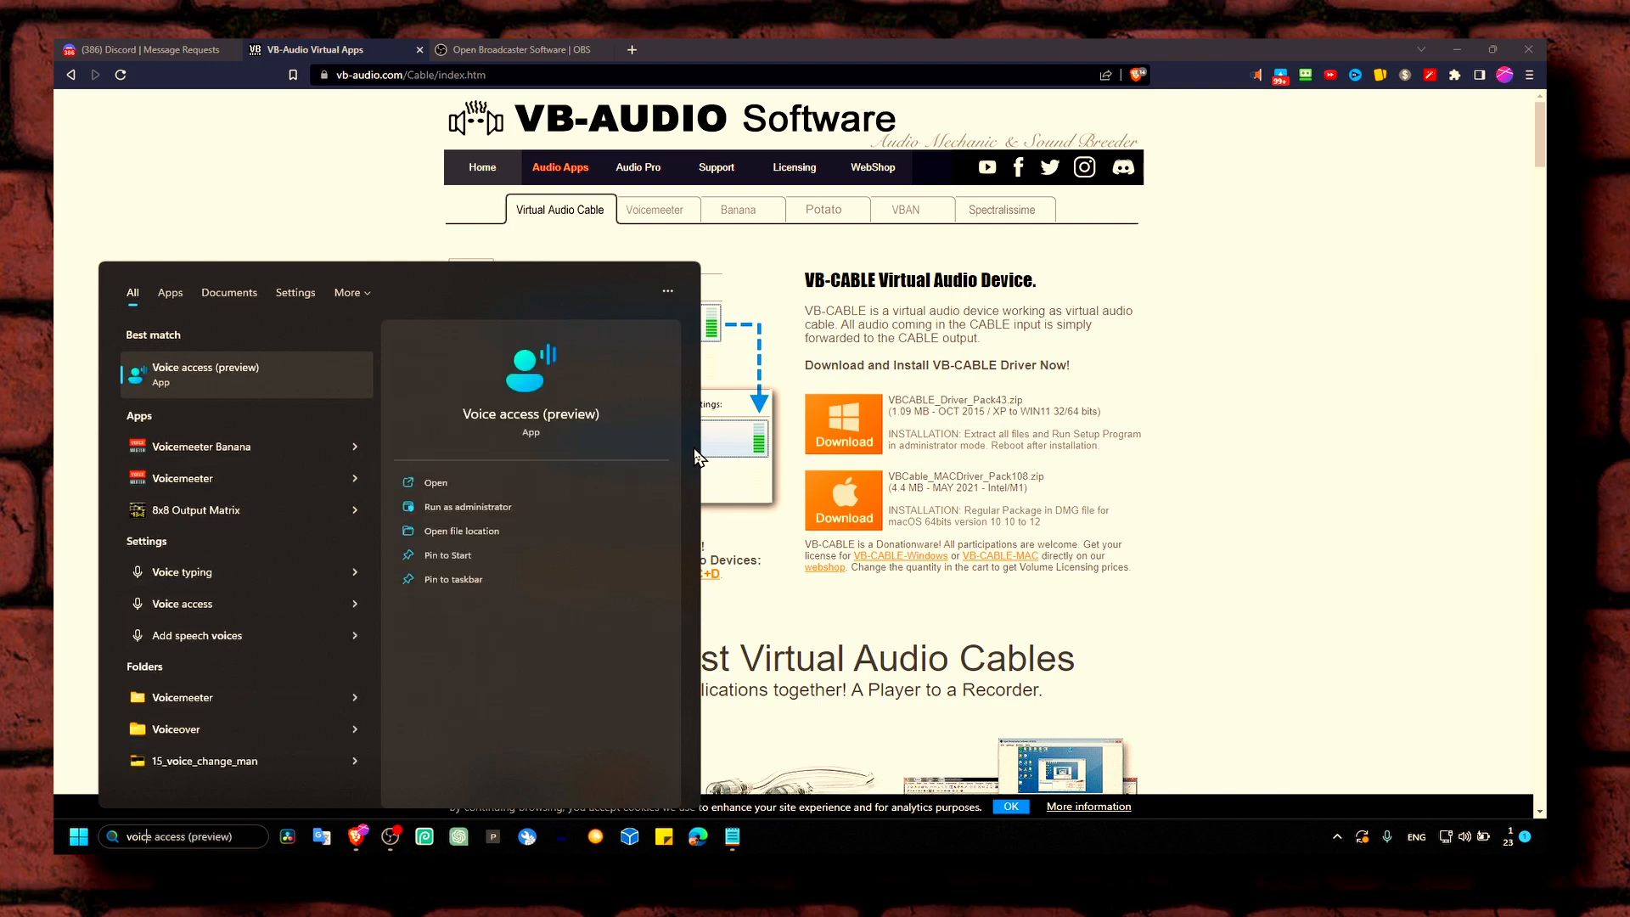
{"action": "left_click", "coordinate": [170, 454]}
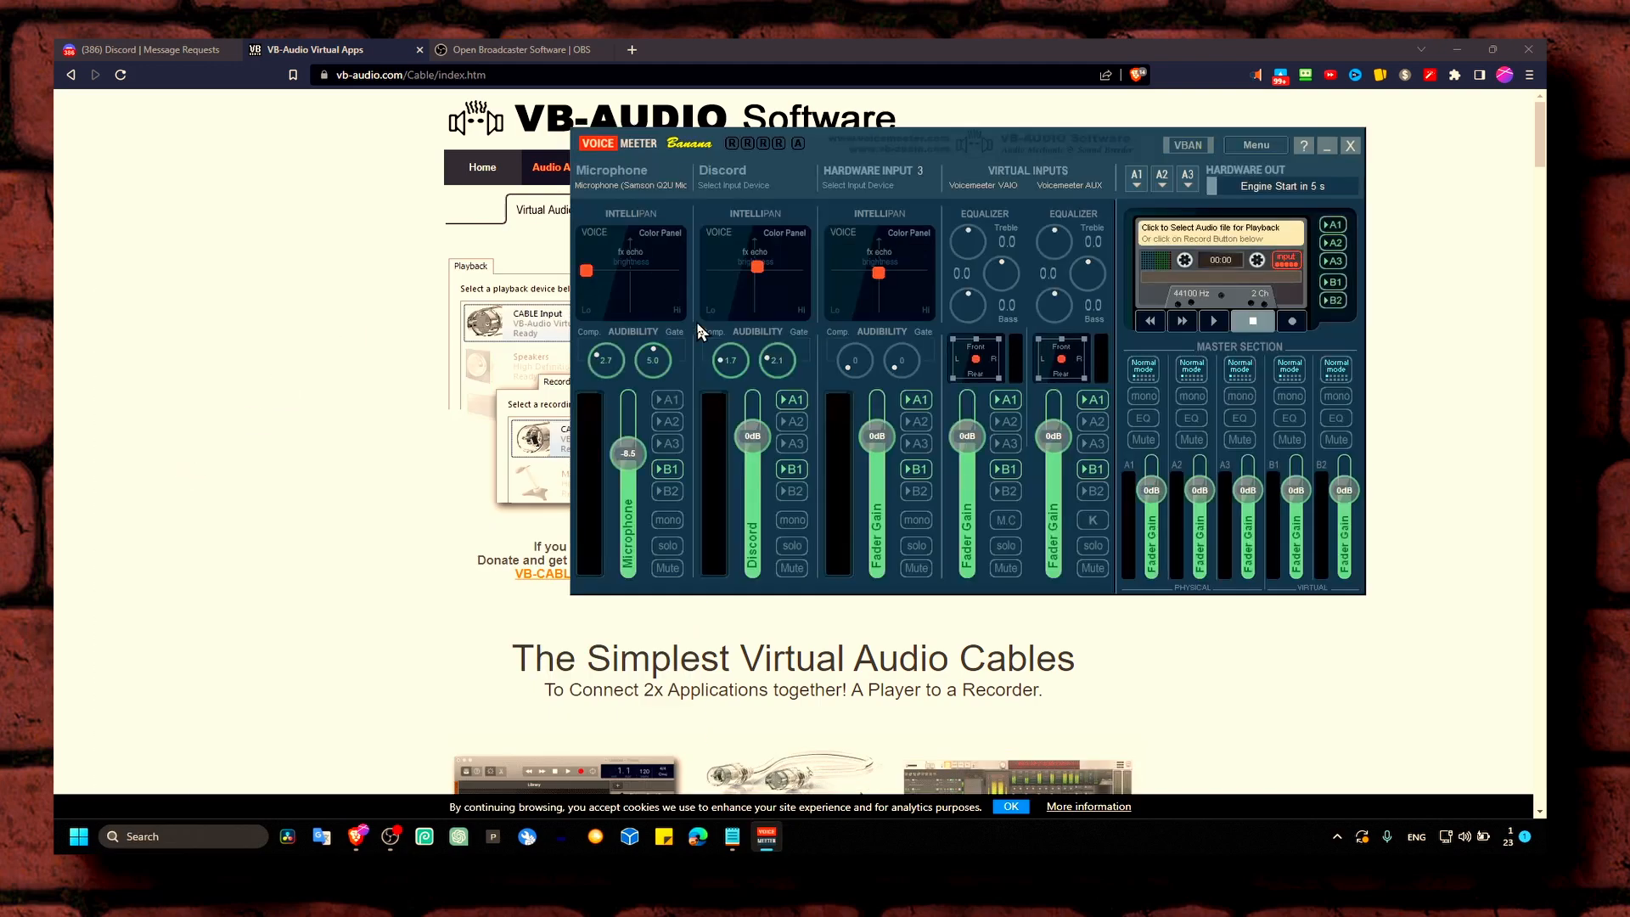
{"action": "left_click_drag", "start_coordinate": [716, 146], "coordinate": [691, 231]}
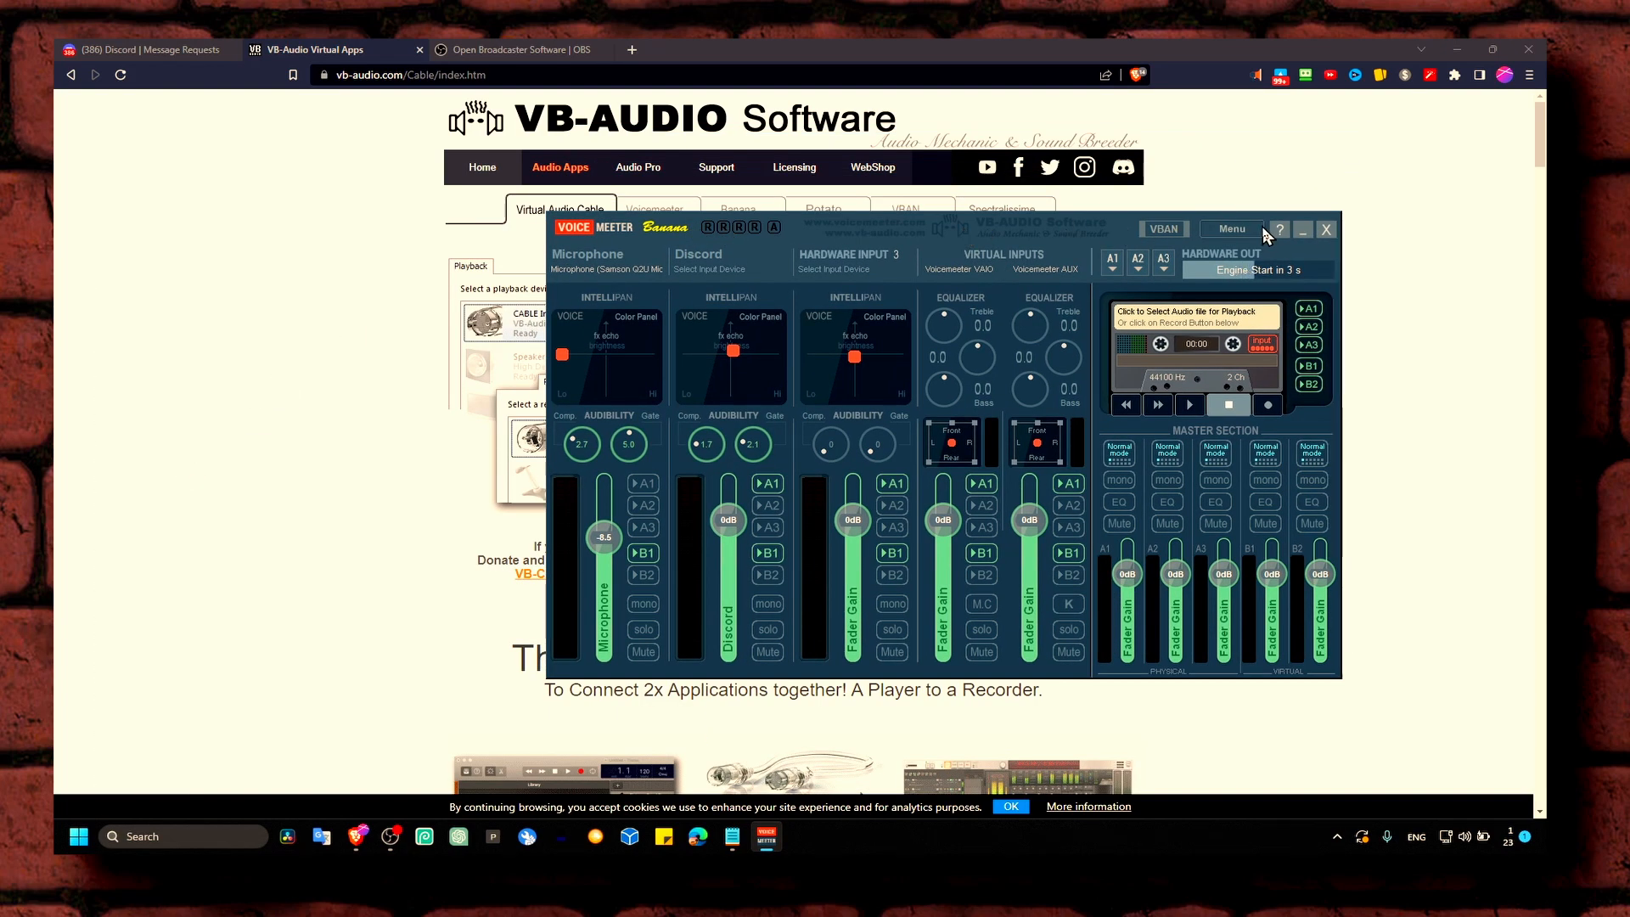
{"action": "left_click", "coordinate": [1302, 231]}
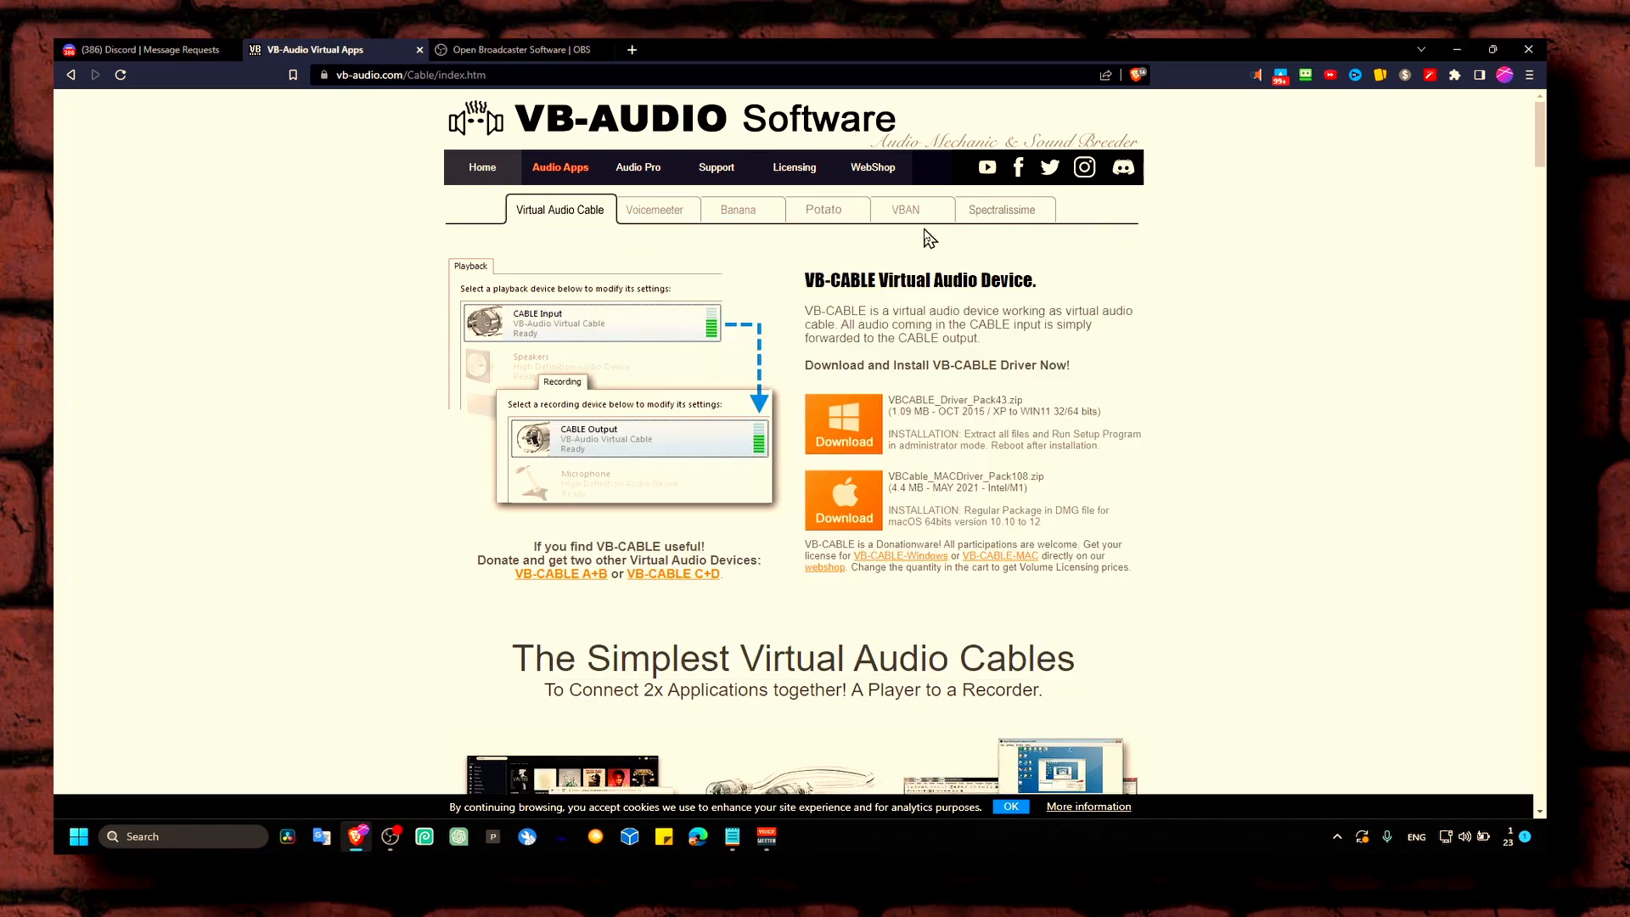
Step: Compare the Banana, Voicemeeter and Potato product pages on the VB-Audio website, ending on the Voicemeeter page
{"action": "left_click", "coordinate": [754, 219]}
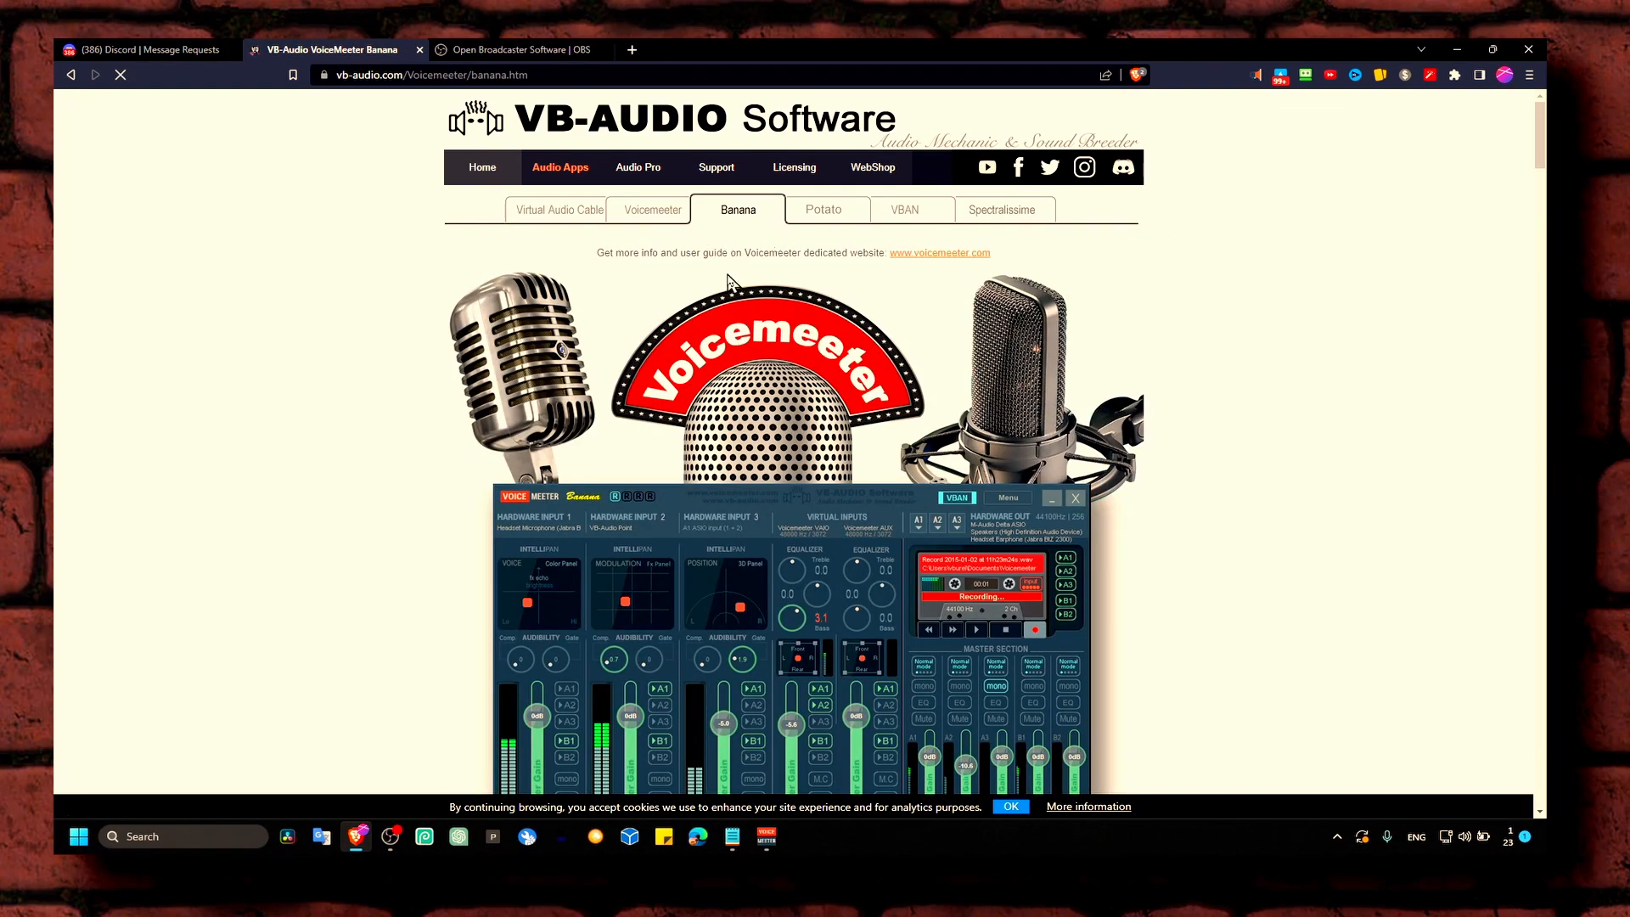
{"action": "left_click", "coordinate": [655, 223]}
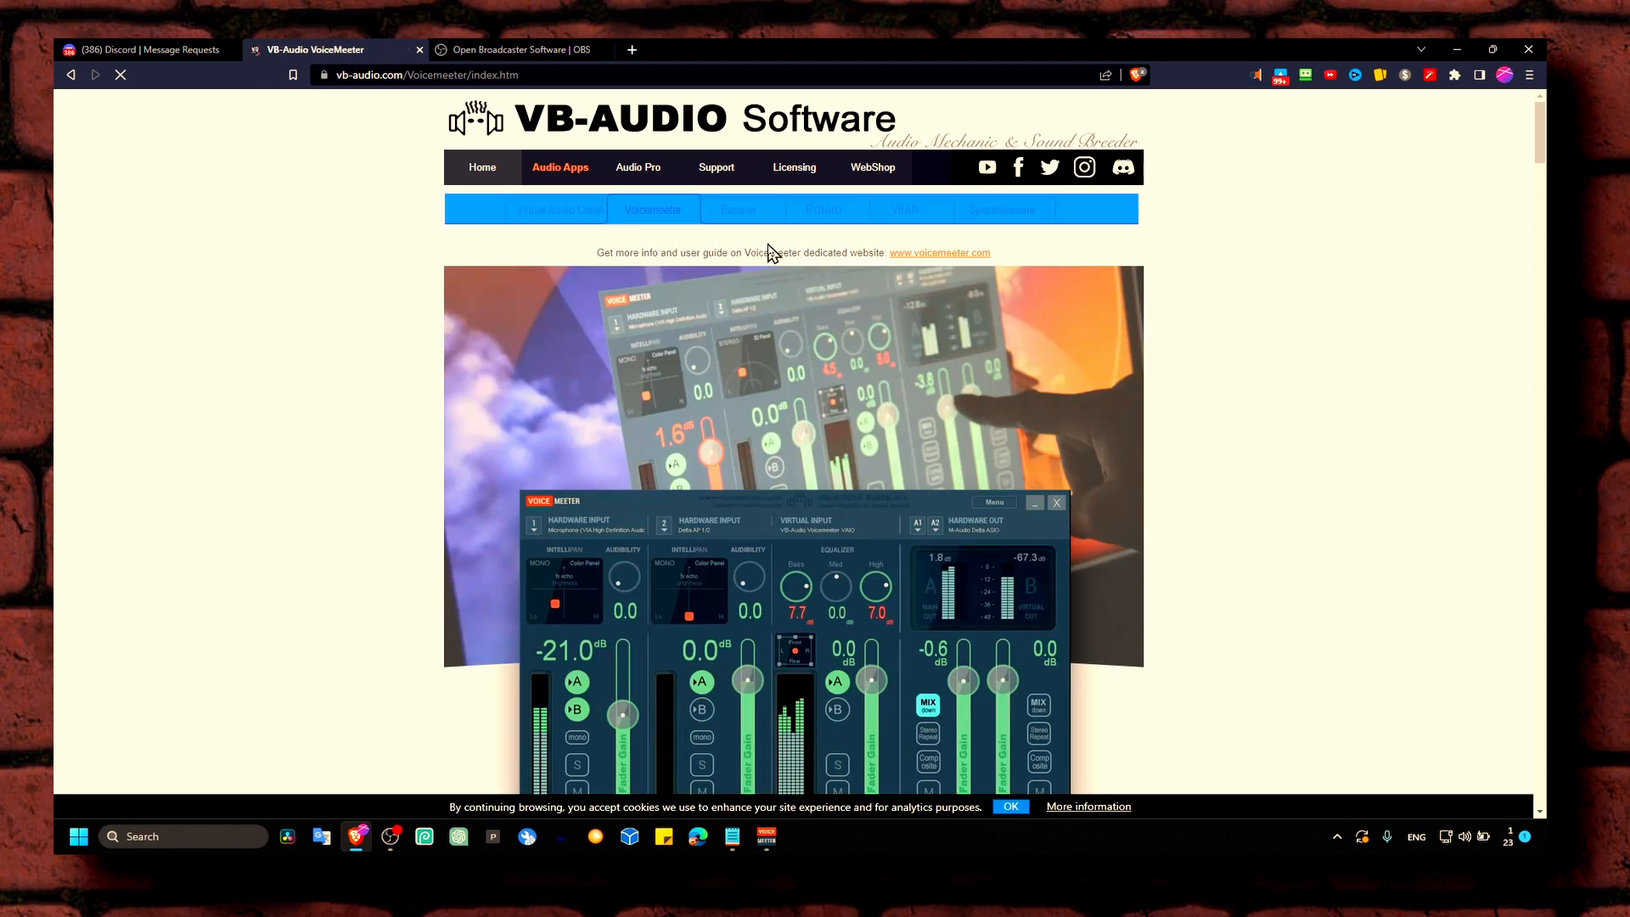
{"action": "left_click", "coordinate": [787, 222]}
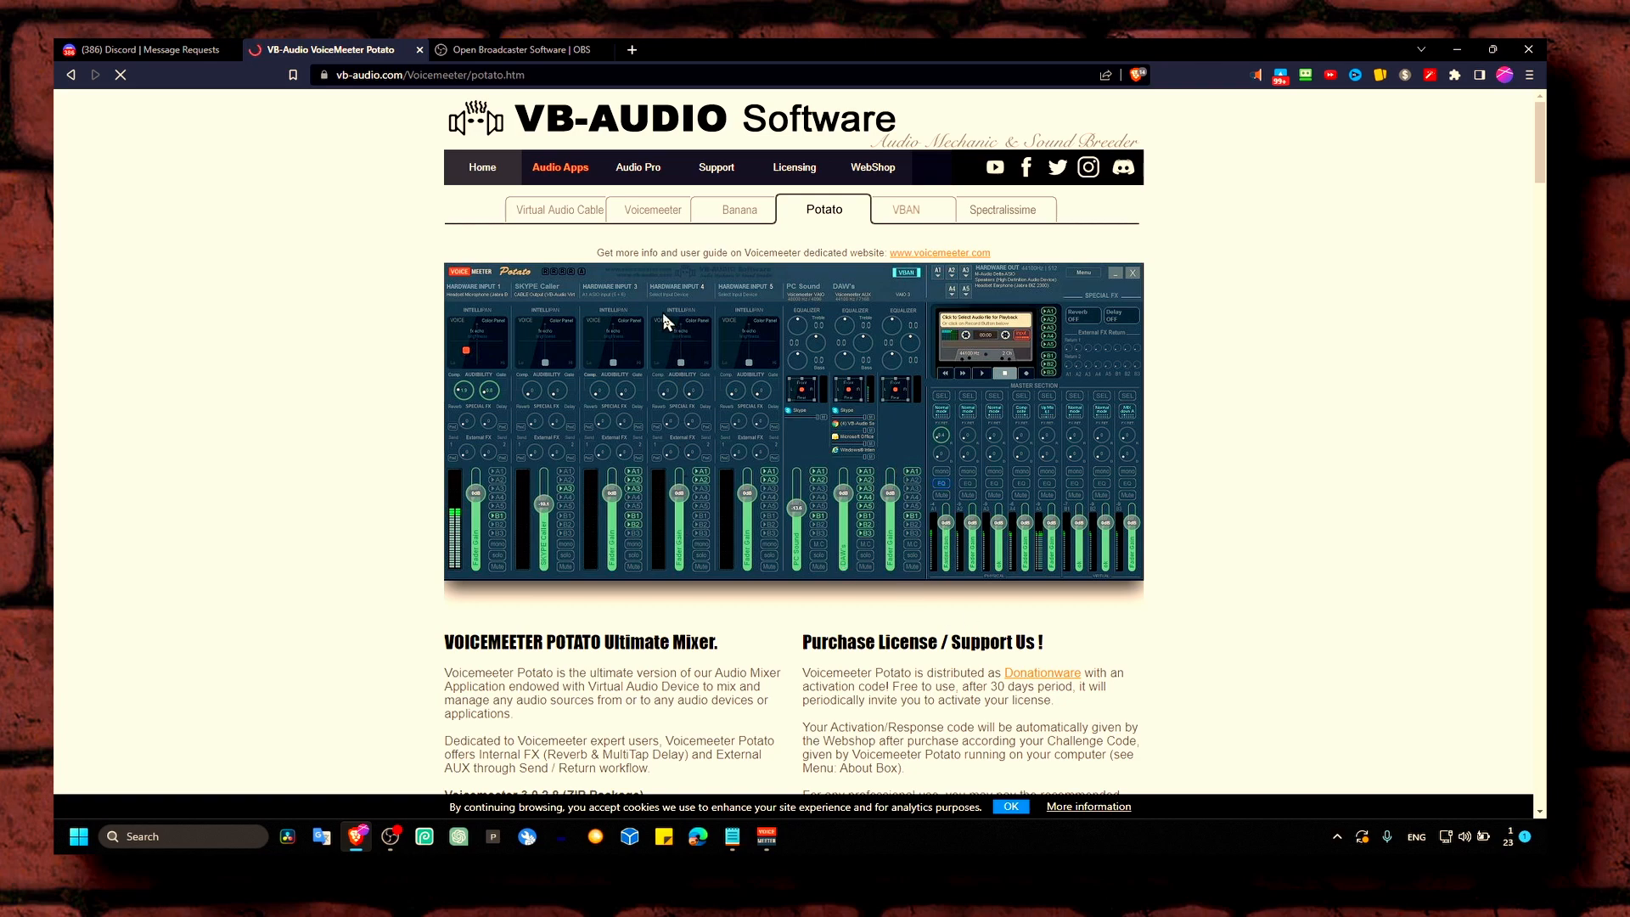
{"action": "left_click", "coordinate": [753, 220]}
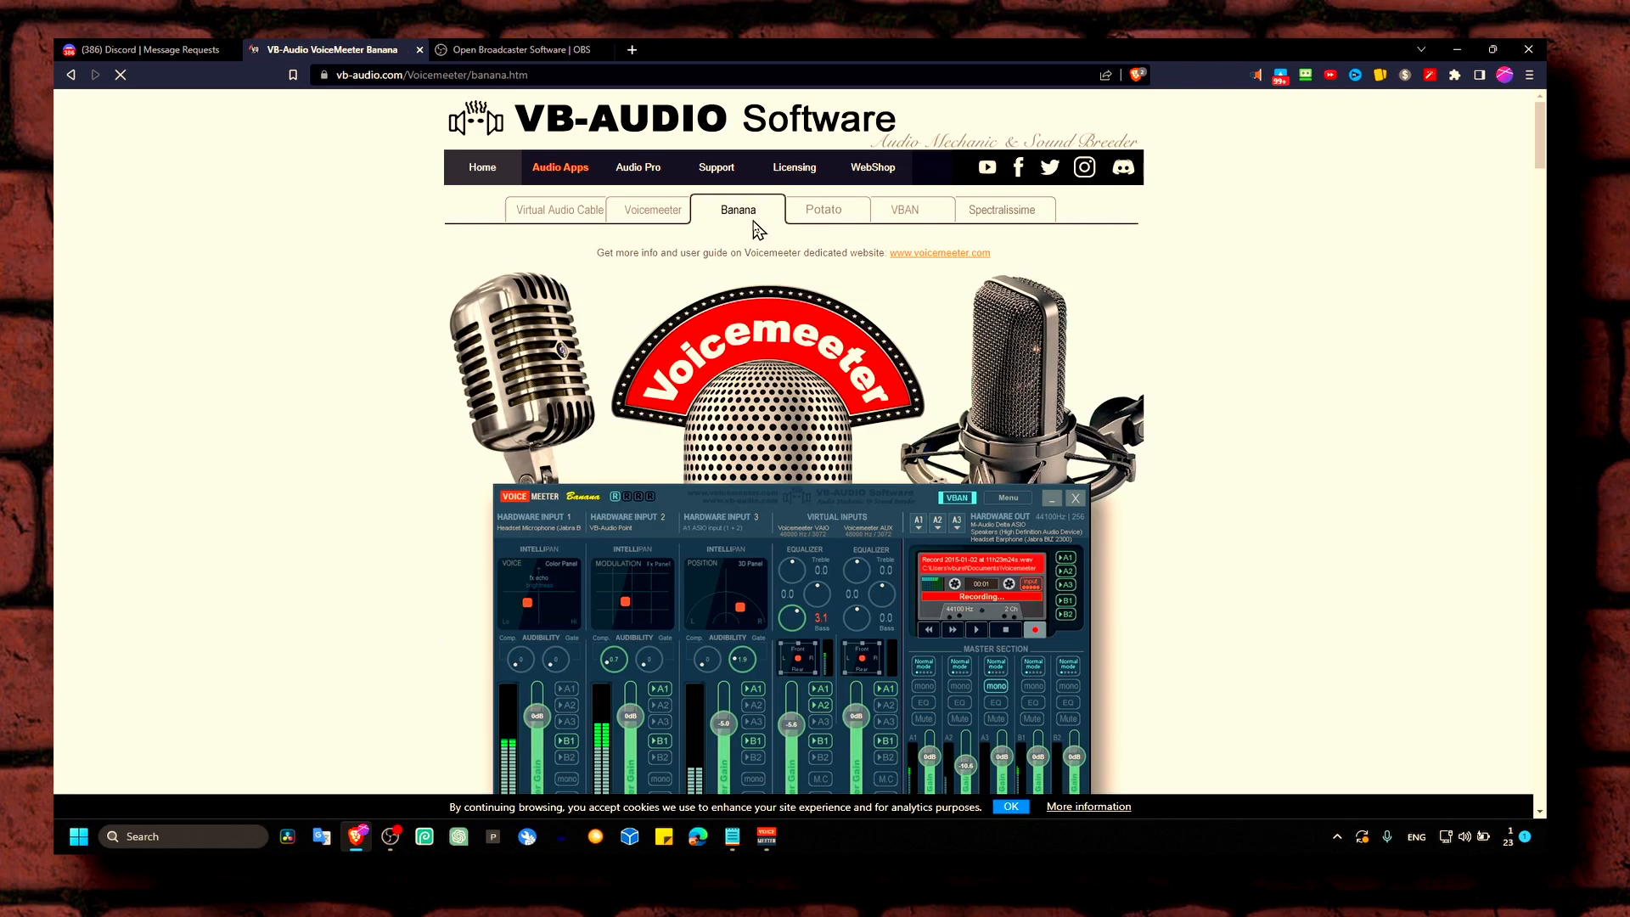
{"action": "scroll", "coordinate": [756, 475], "scroll_direction": "down", "scroll_amount": 2}
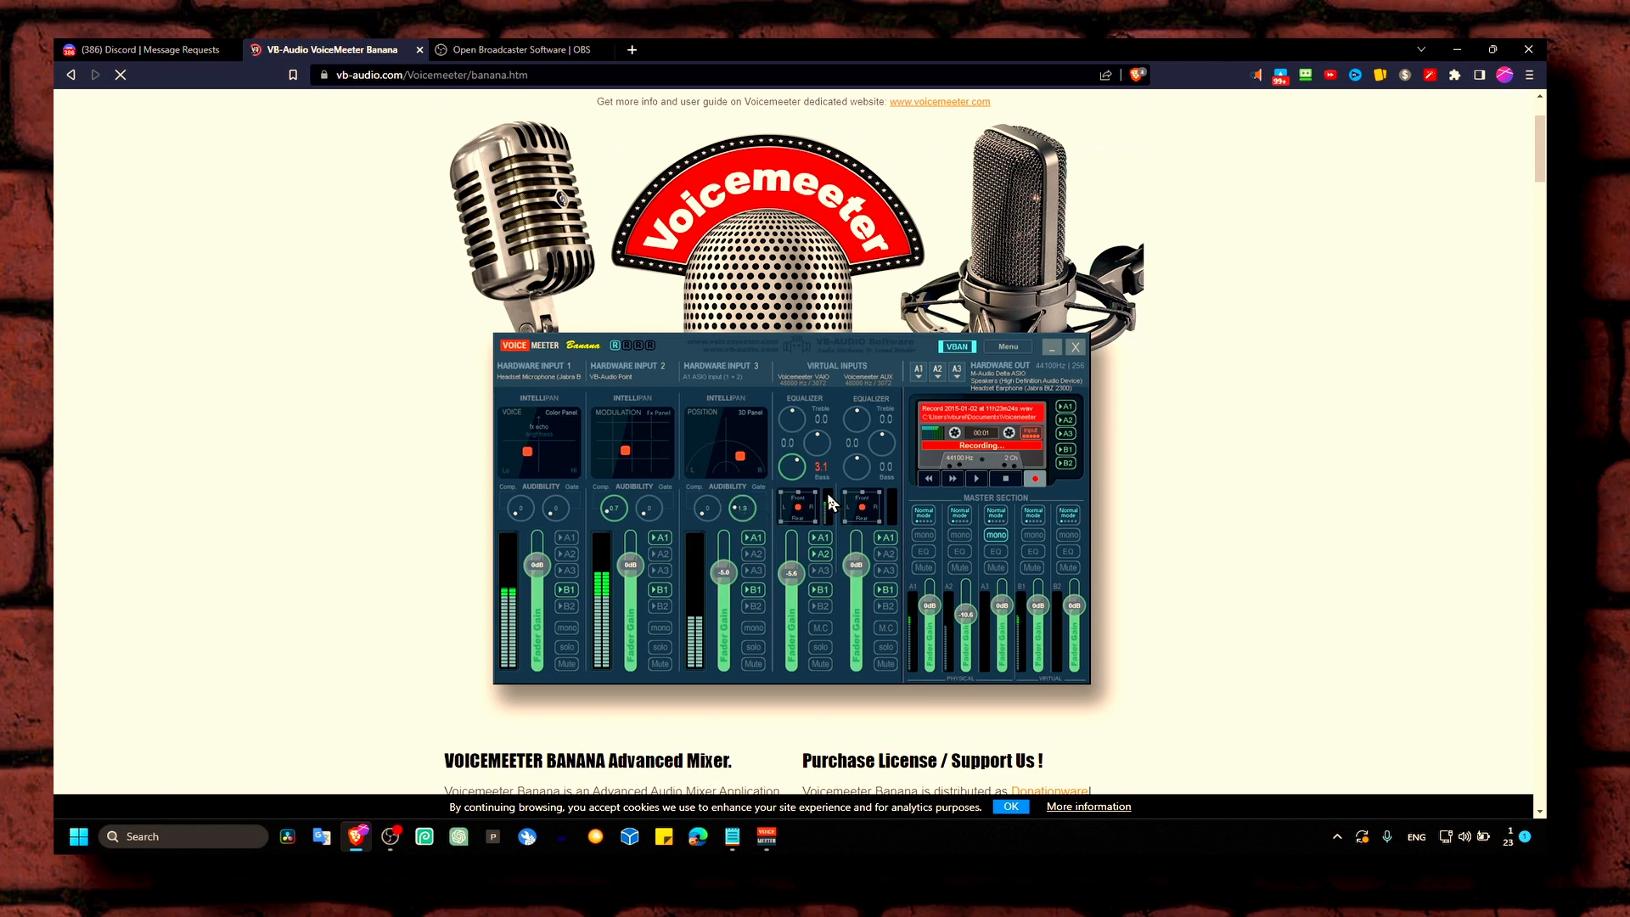
{"action": "scroll", "coordinate": [736, 475], "scroll_direction": "up", "scroll_amount": 2}
{"action": "left_click", "coordinate": [638, 213]}
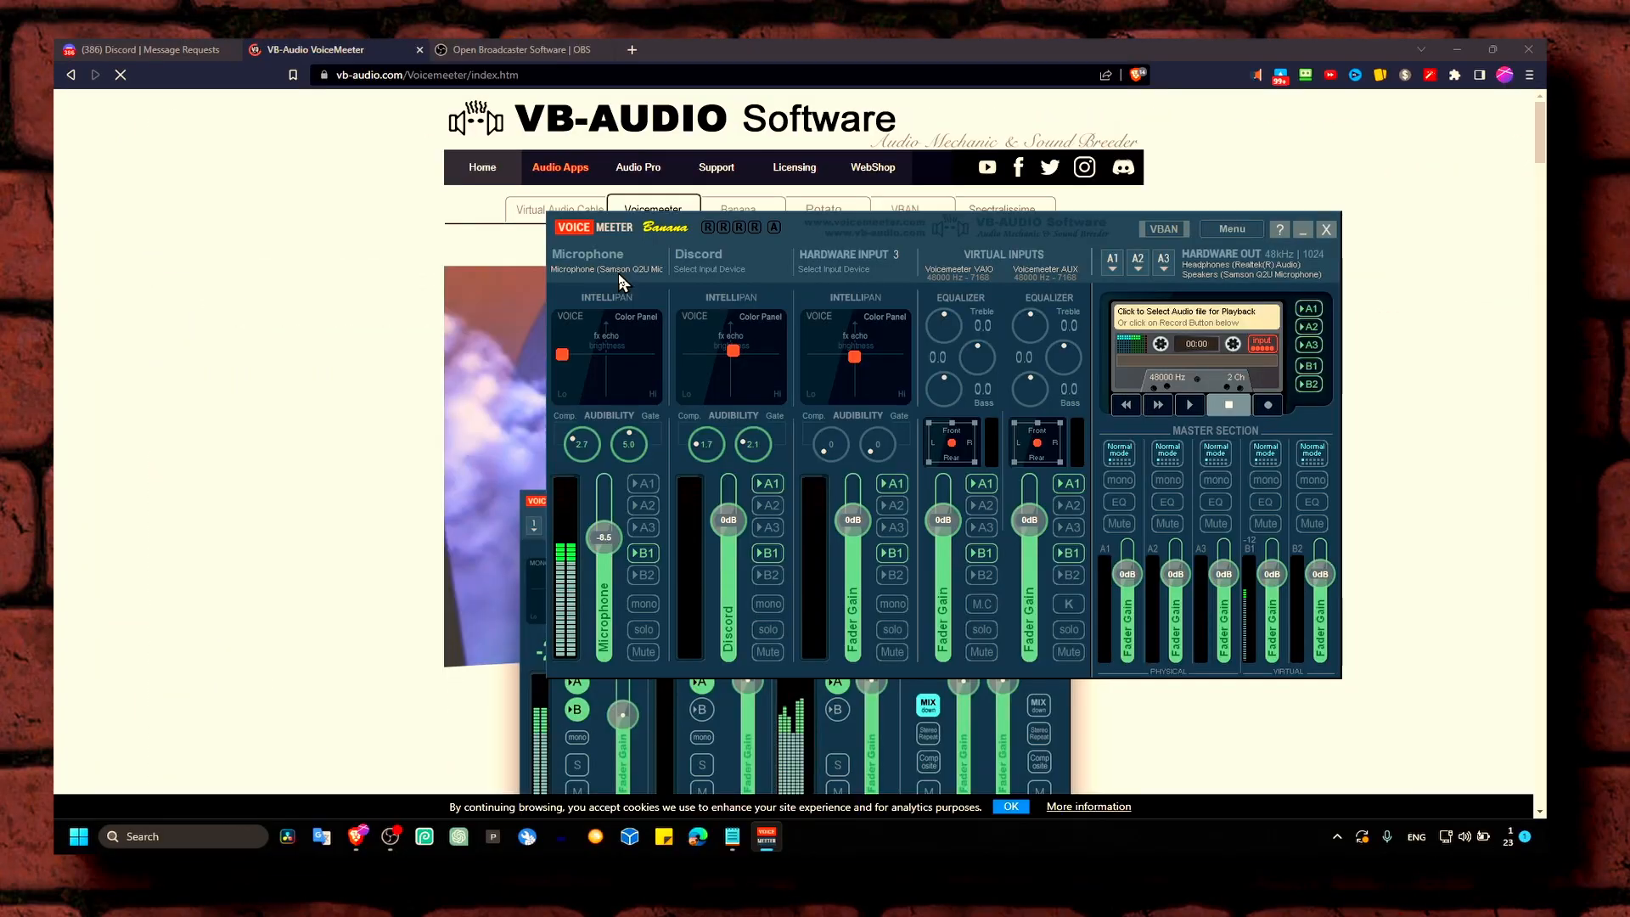
Step: In Voicemeeter Banana, set the Microphone strip's device to WDM: Microphone (Samson Q2U Microphone) and inspect the device choices for hardware output A1
{"action": "left_click", "coordinate": [620, 270]}
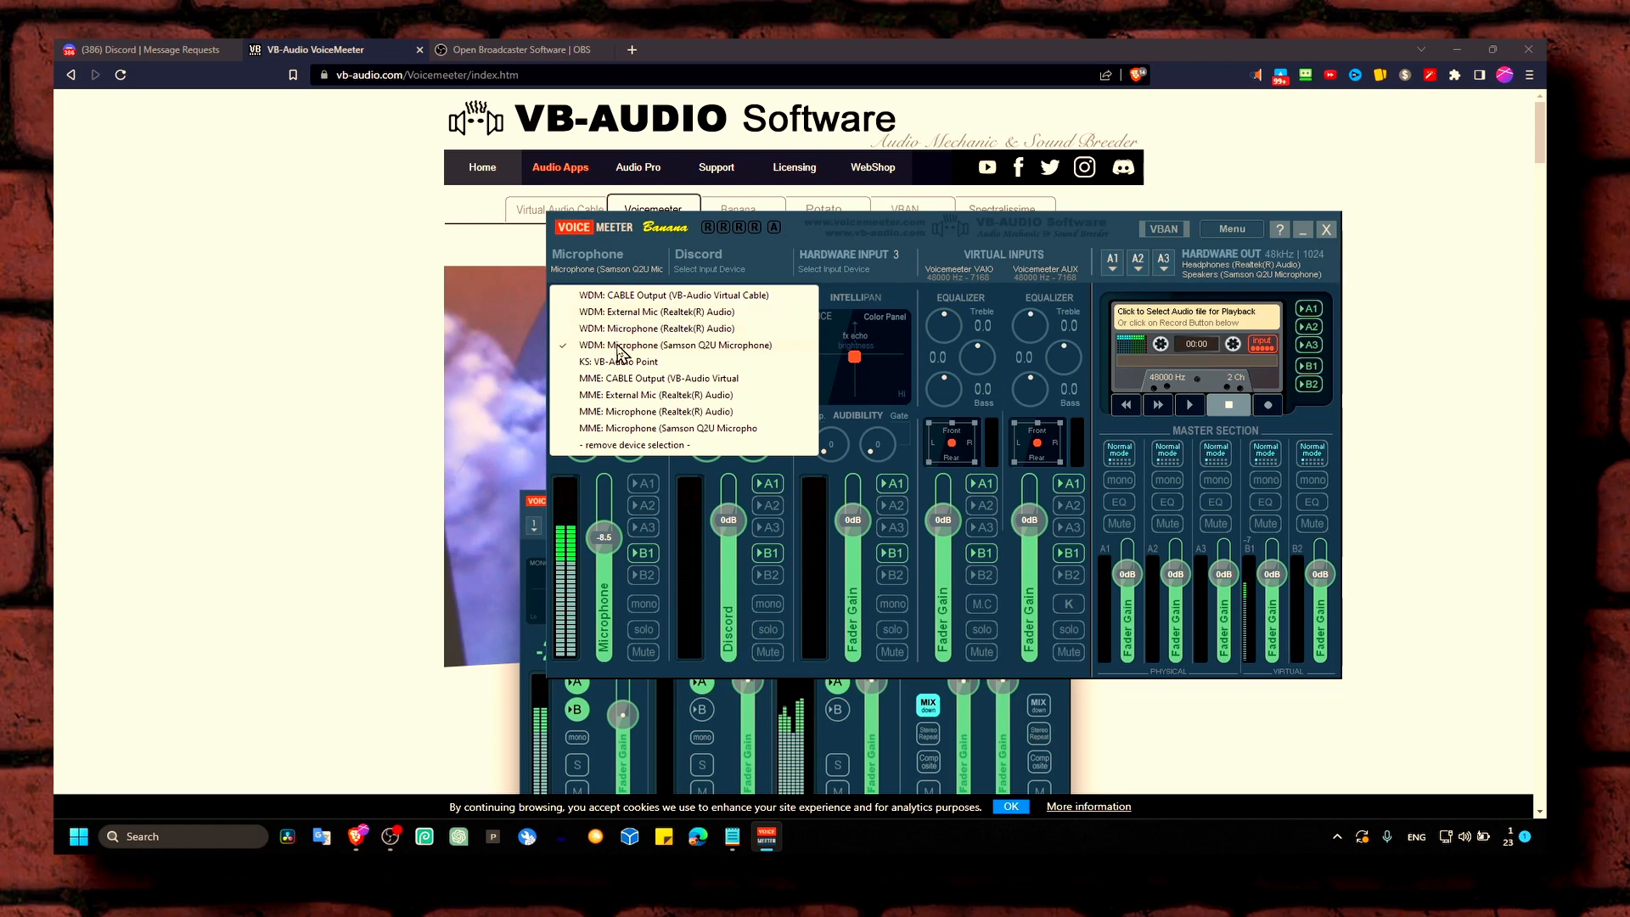
{"action": "left_click", "coordinate": [622, 346]}
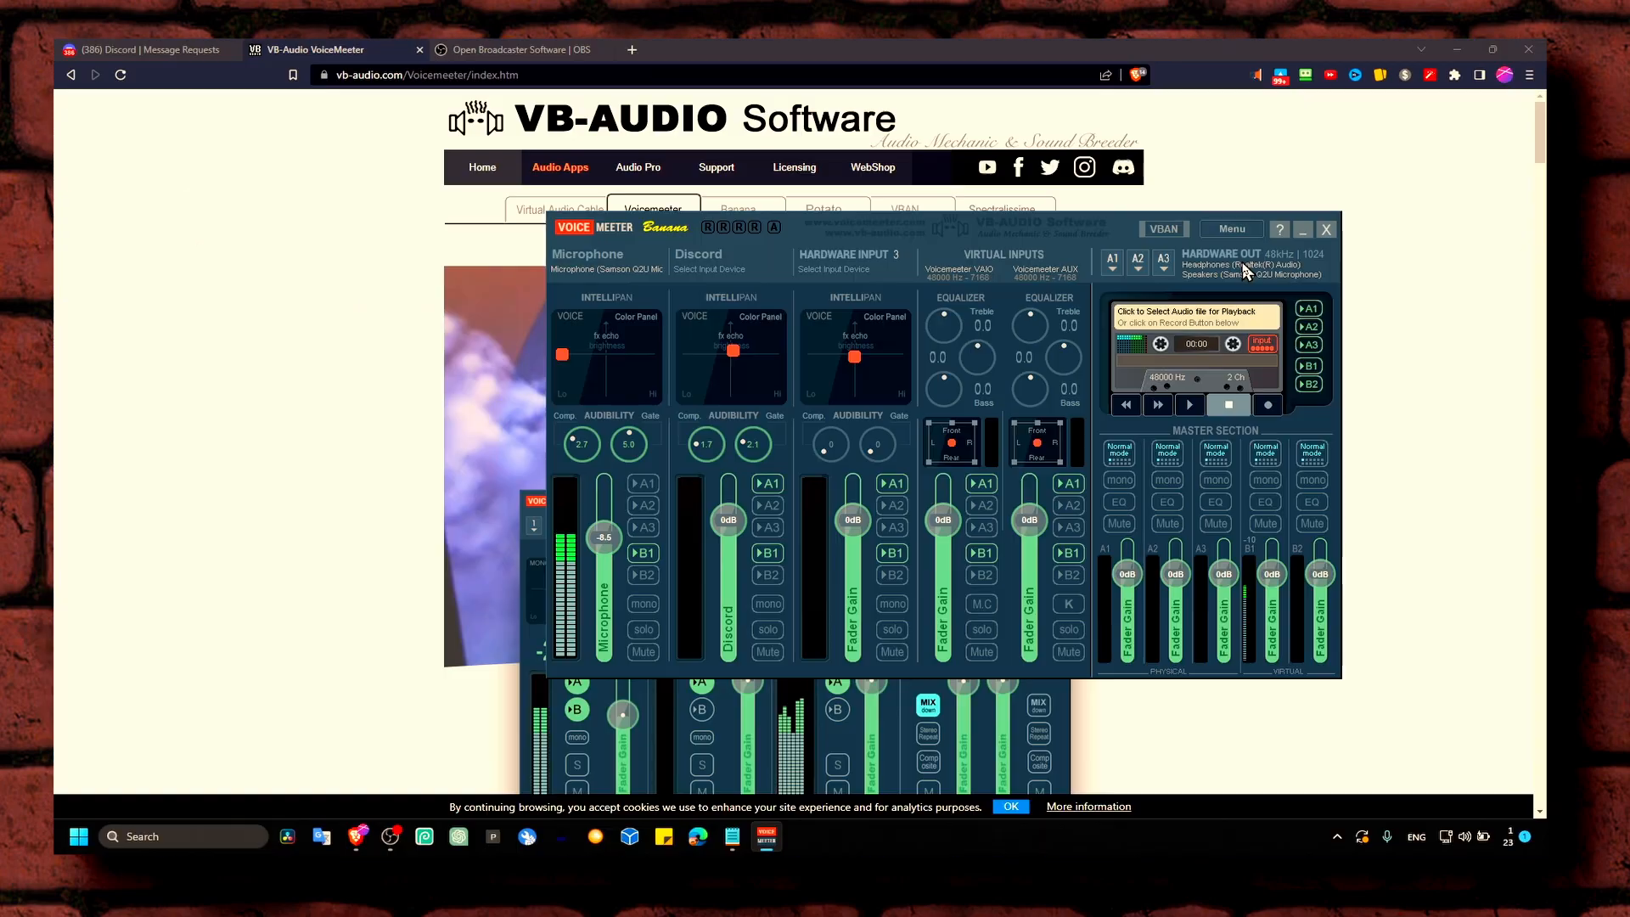
{"action": "left_click", "coordinate": [1121, 270]}
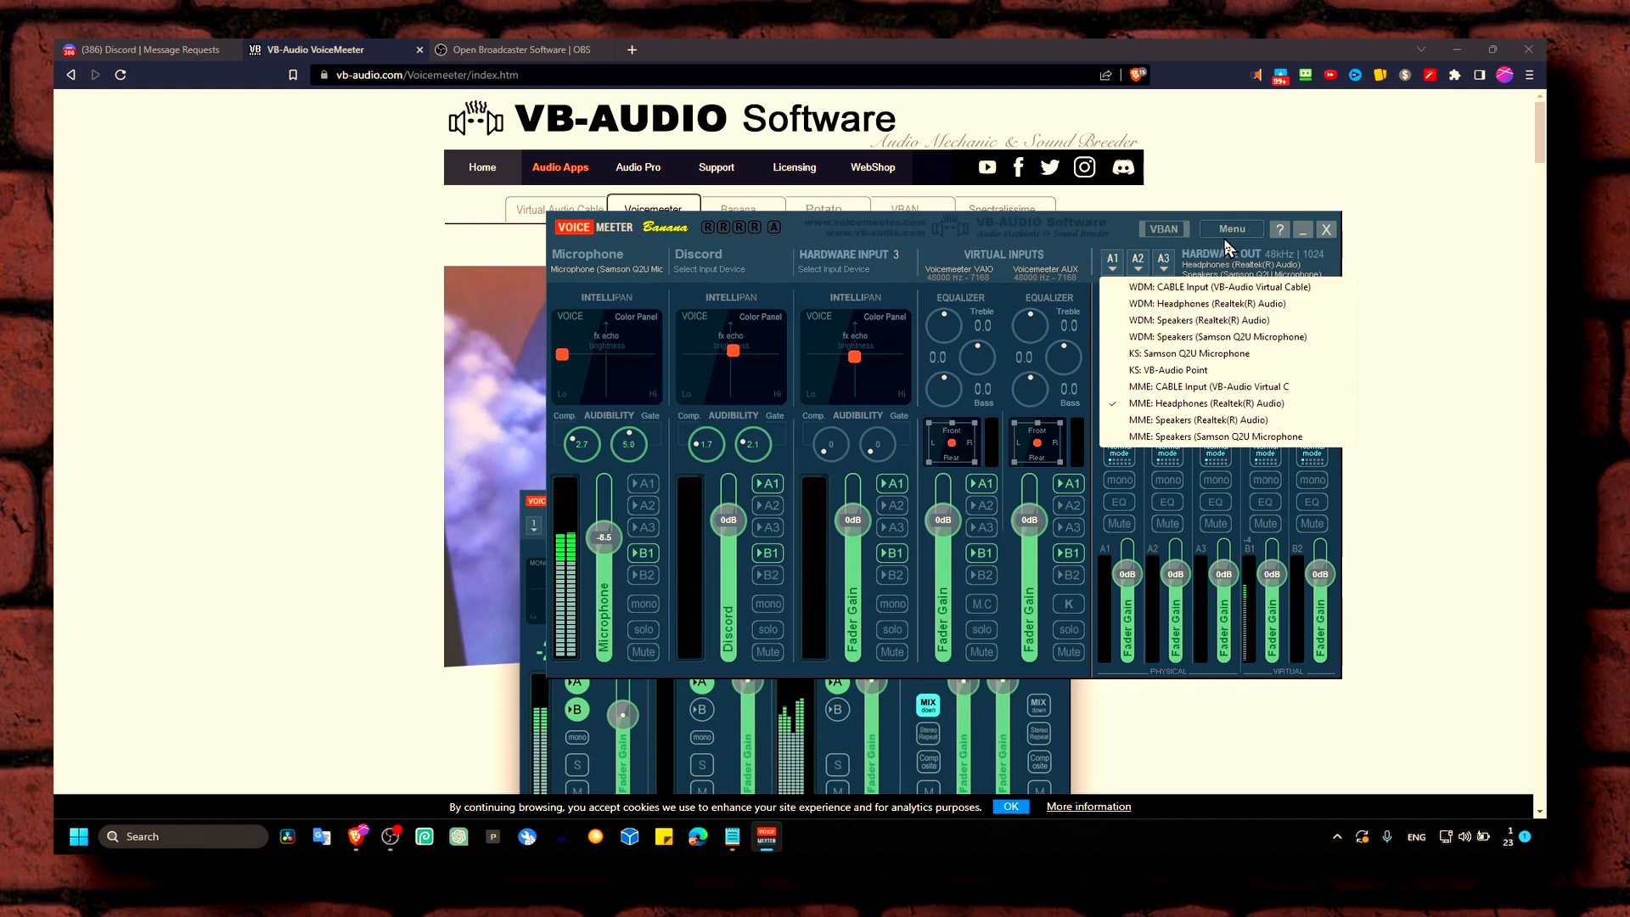
{"action": "left_click", "coordinate": [1302, 230]}
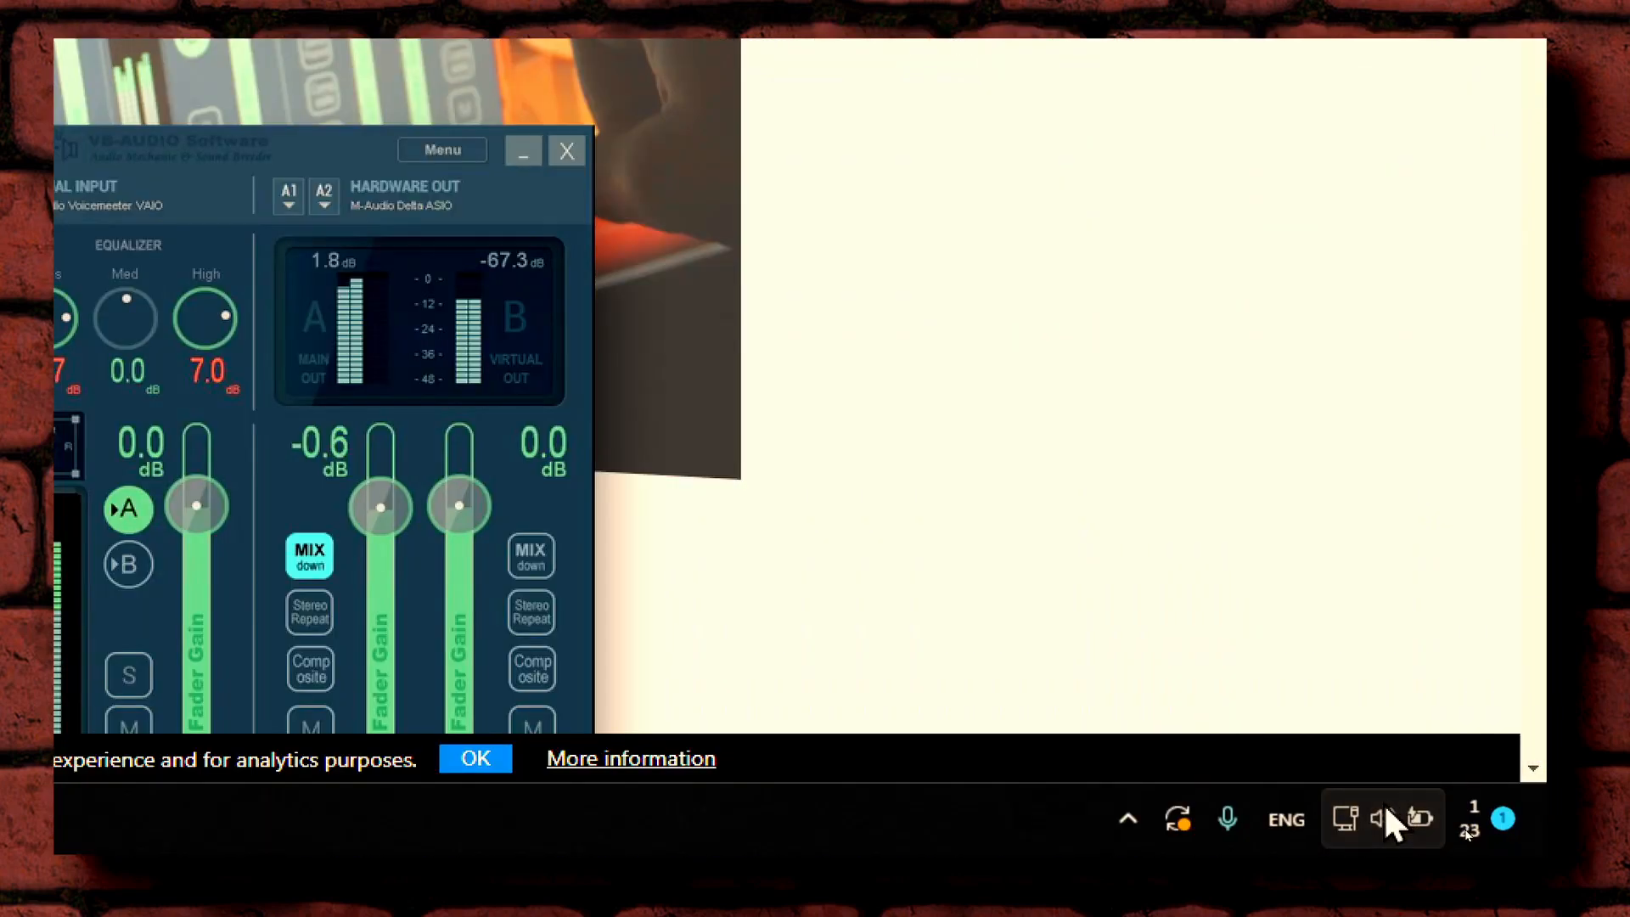
Step: Open the Sound page in the Windows system settings
{"action": "right_click", "coordinate": [1386, 809]}
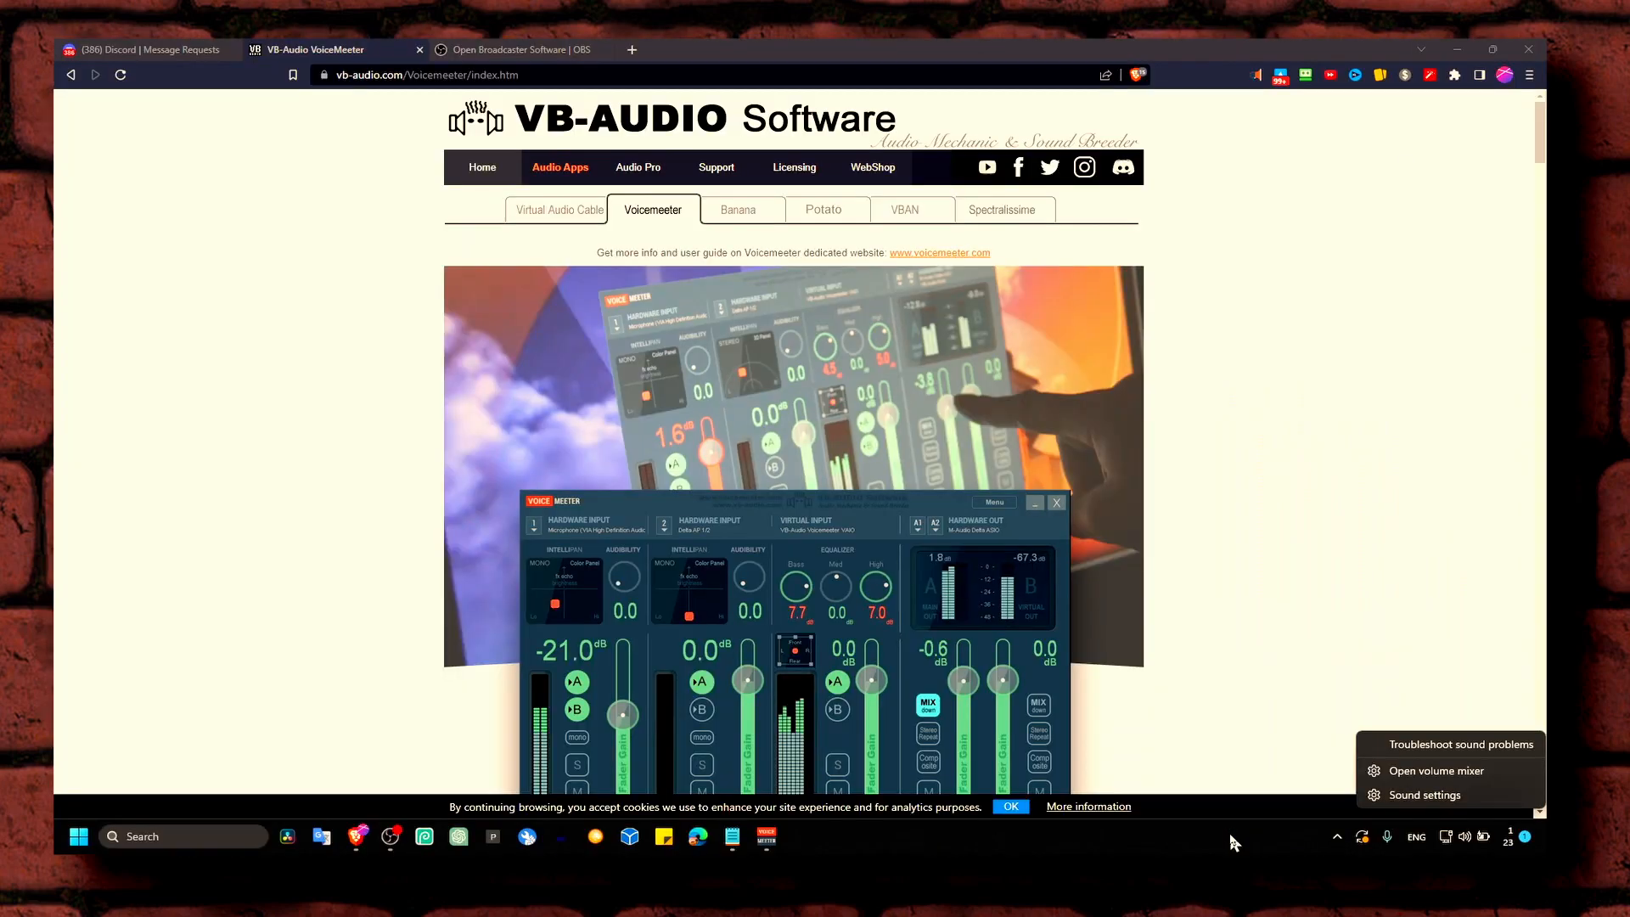
{"action": "left_click", "coordinate": [293, 797]}
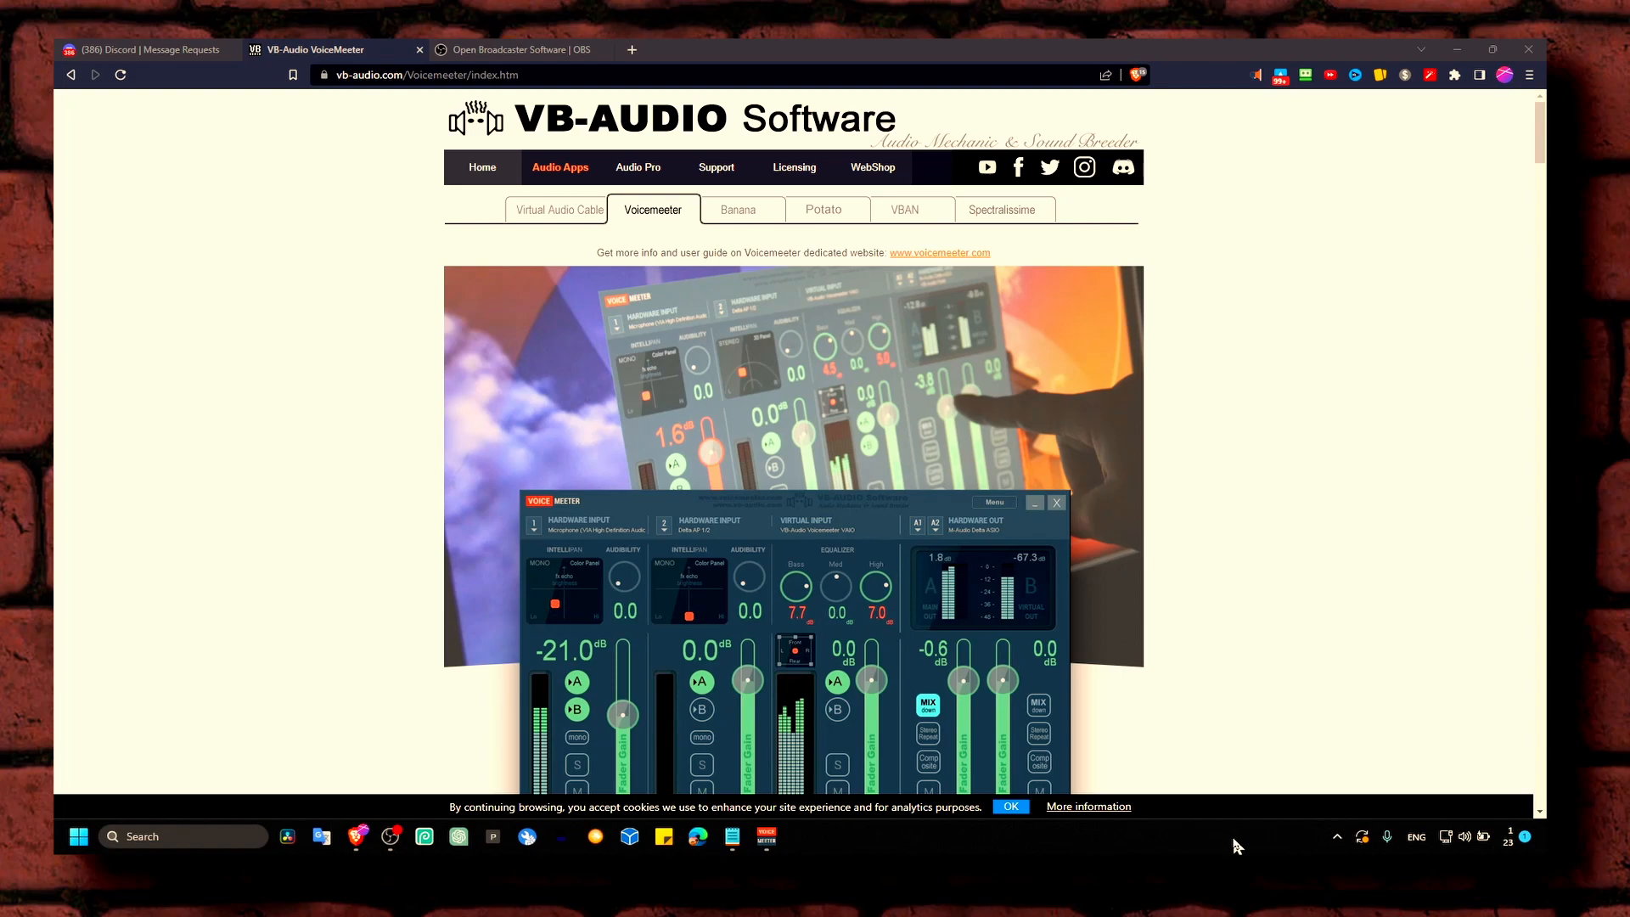
{"action": "key", "text": "super+i"}
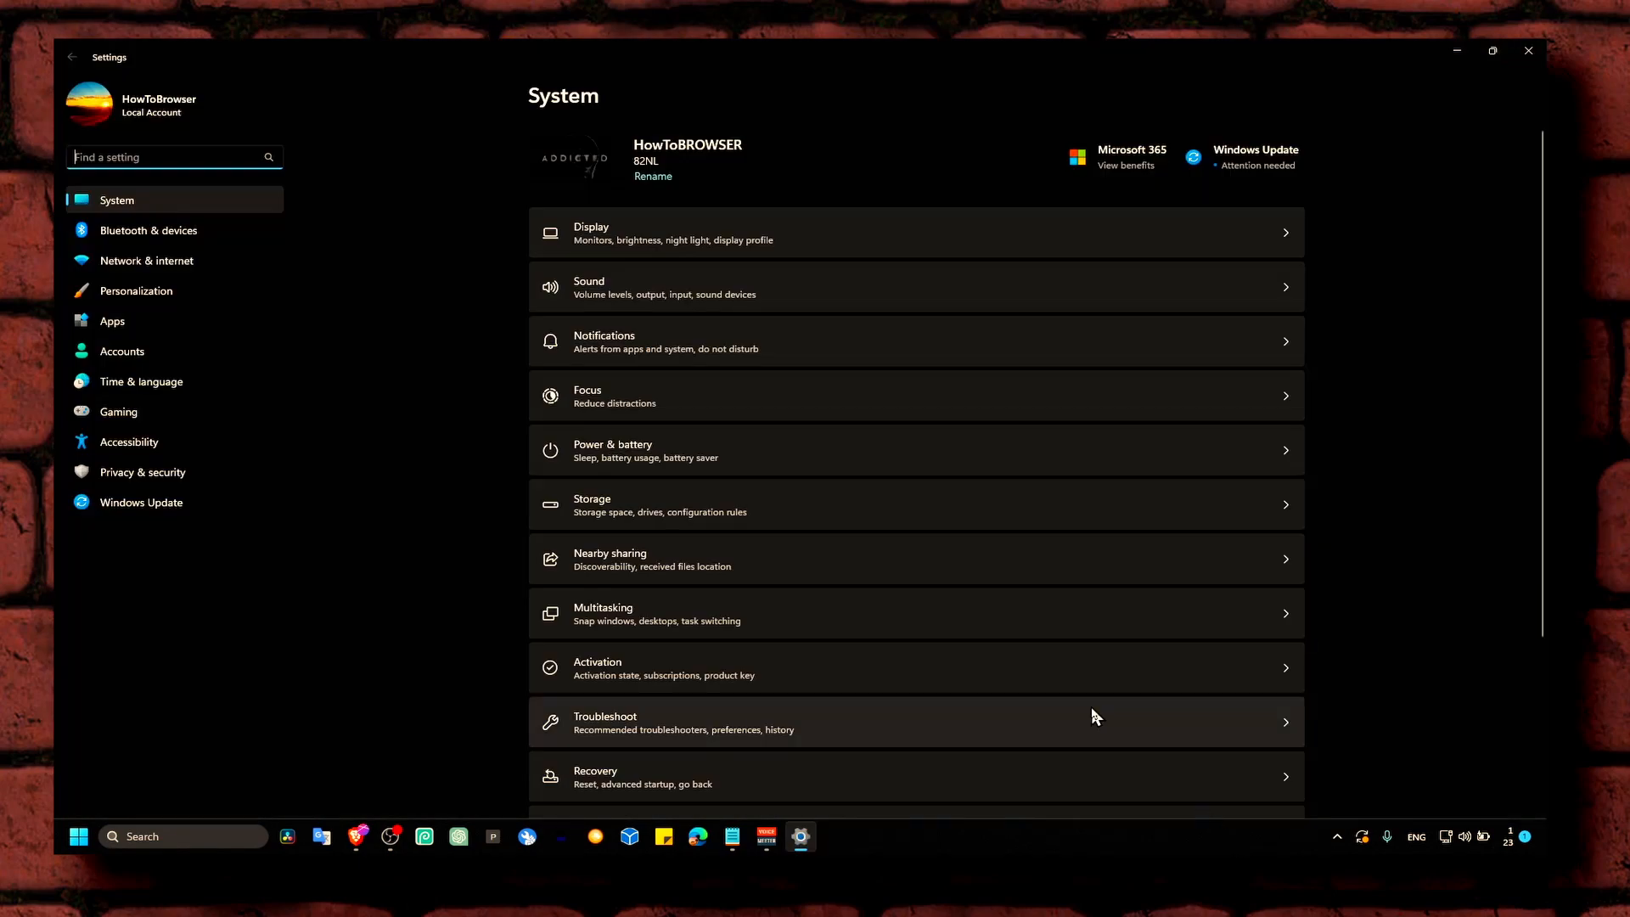
{"action": "left_click", "coordinate": [619, 299]}
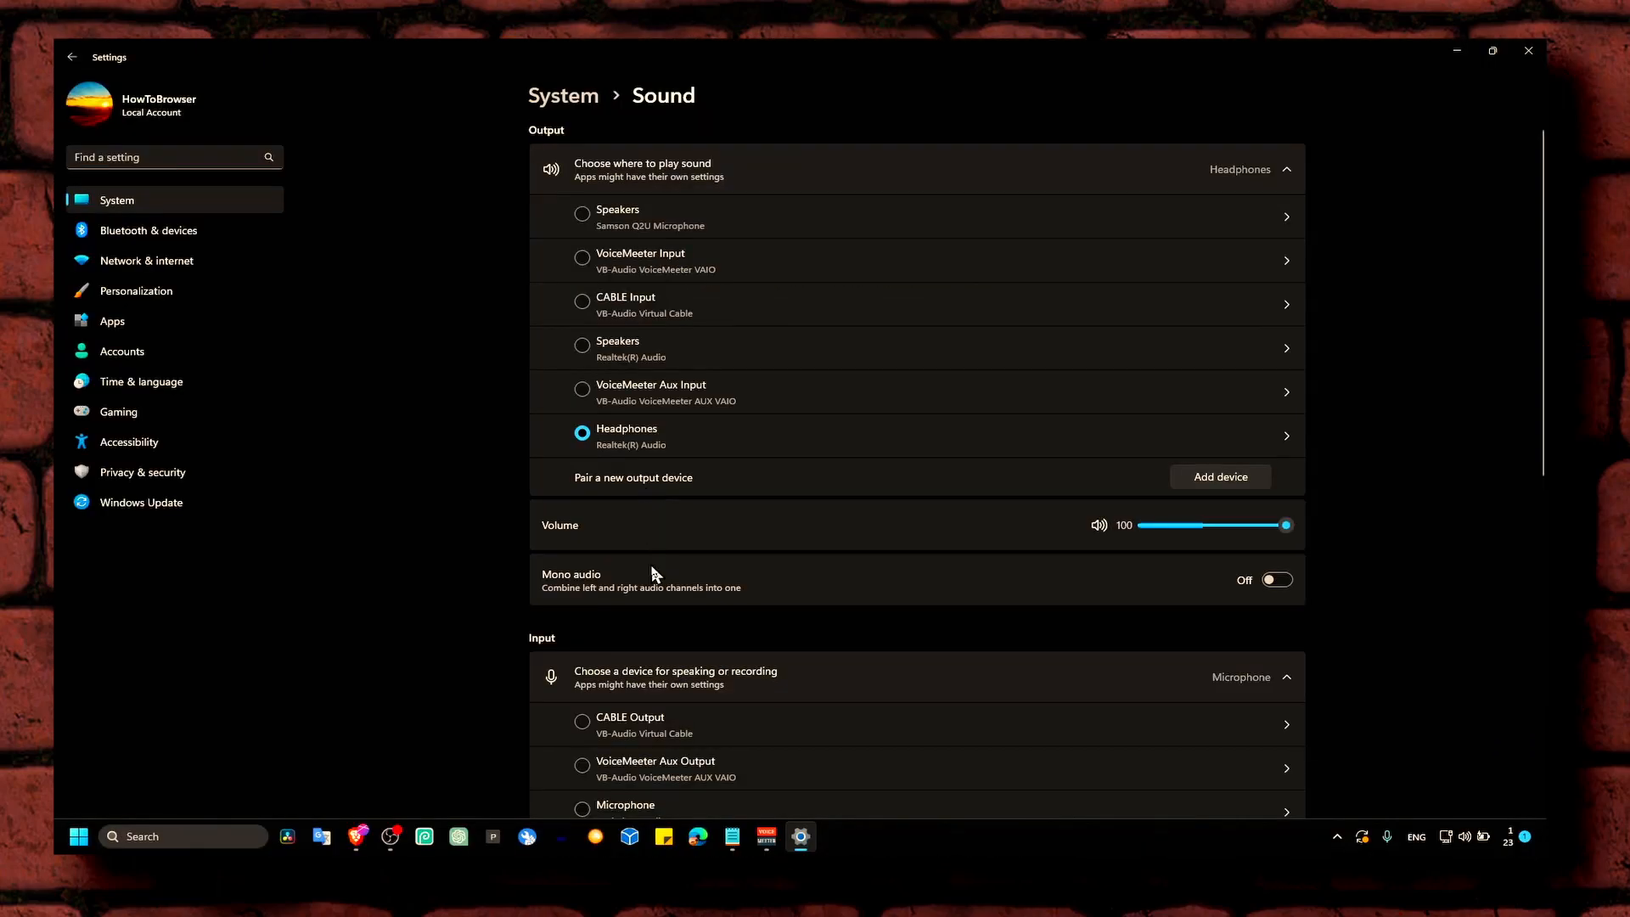
Step: Examine the playback and recording devices selected in the Windows sound settings
{"action": "scroll", "coordinate": [810, 467], "scroll_direction": "down", "scroll_amount": 3}
{"action": "scroll", "coordinate": [802, 463], "scroll_direction": "down", "scroll_amount": 3}
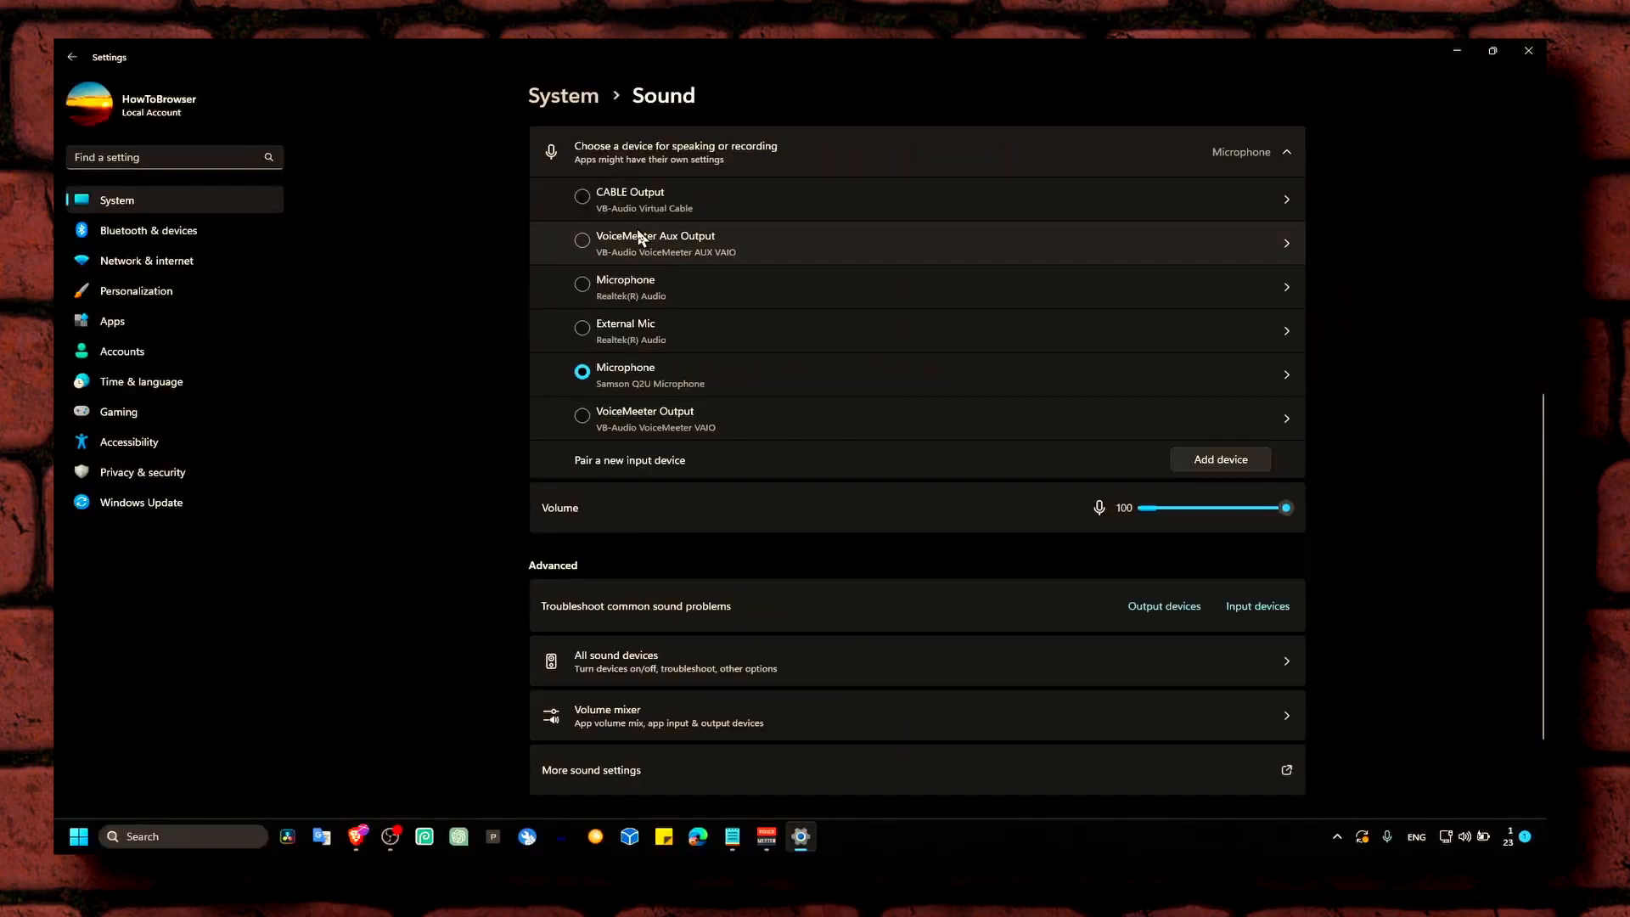
{"action": "scroll", "coordinate": [599, 242], "scroll_direction": "down", "scroll_amount": 2}
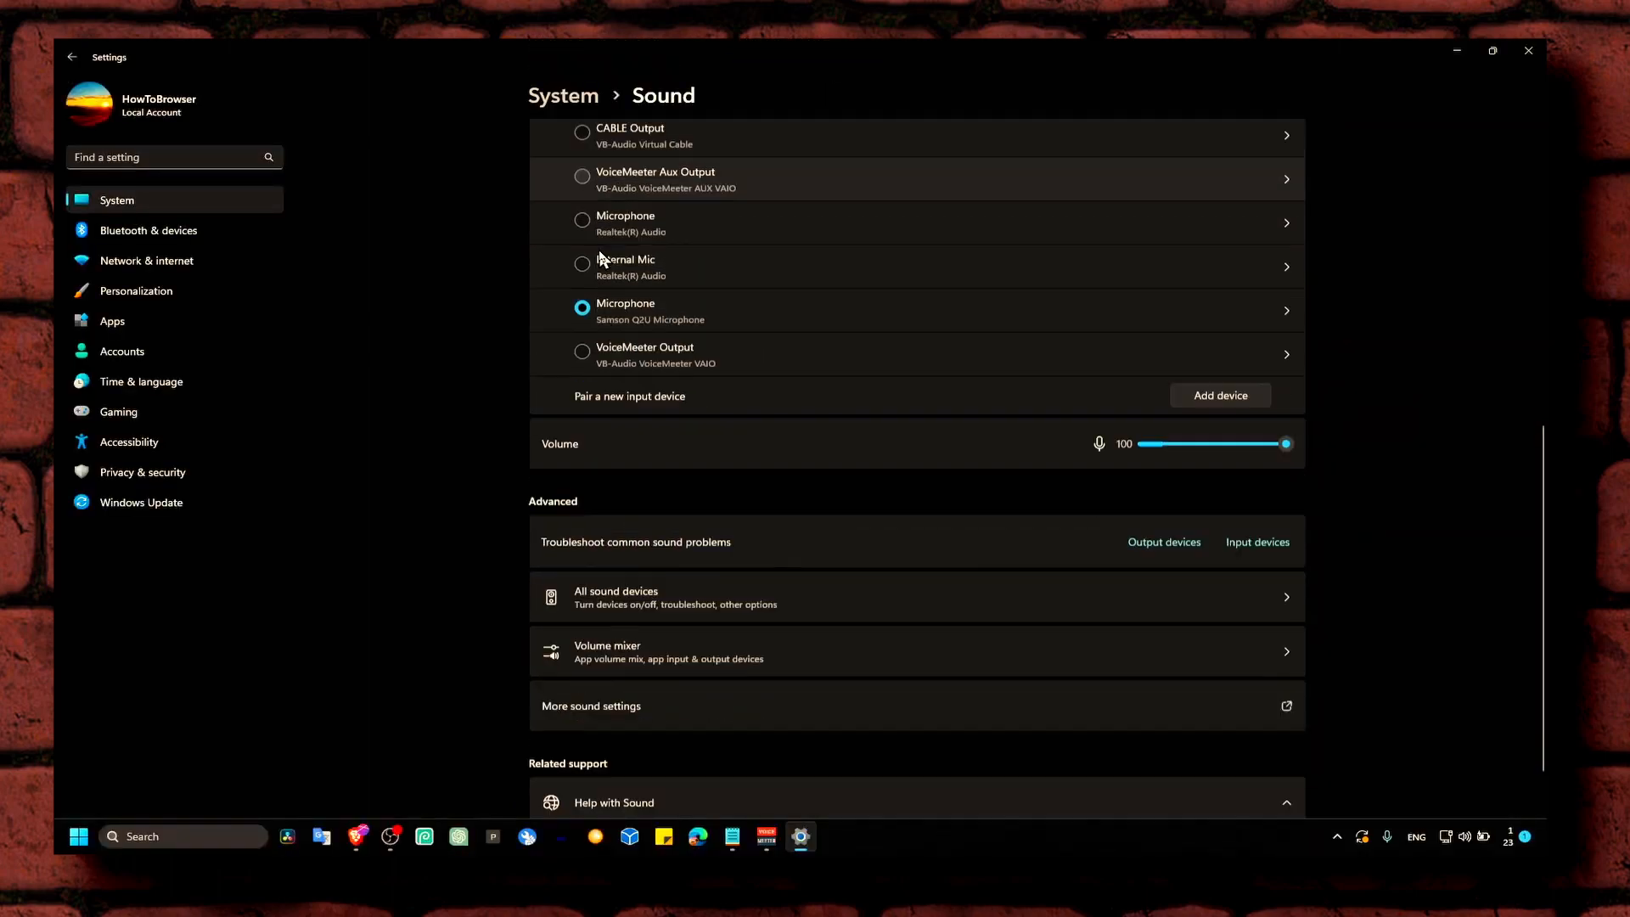
{"action": "scroll", "coordinate": [663, 373], "scroll_direction": "up", "scroll_amount": 3}
{"action": "scroll", "coordinate": [675, 382], "scroll_direction": "up", "scroll_amount": 3}
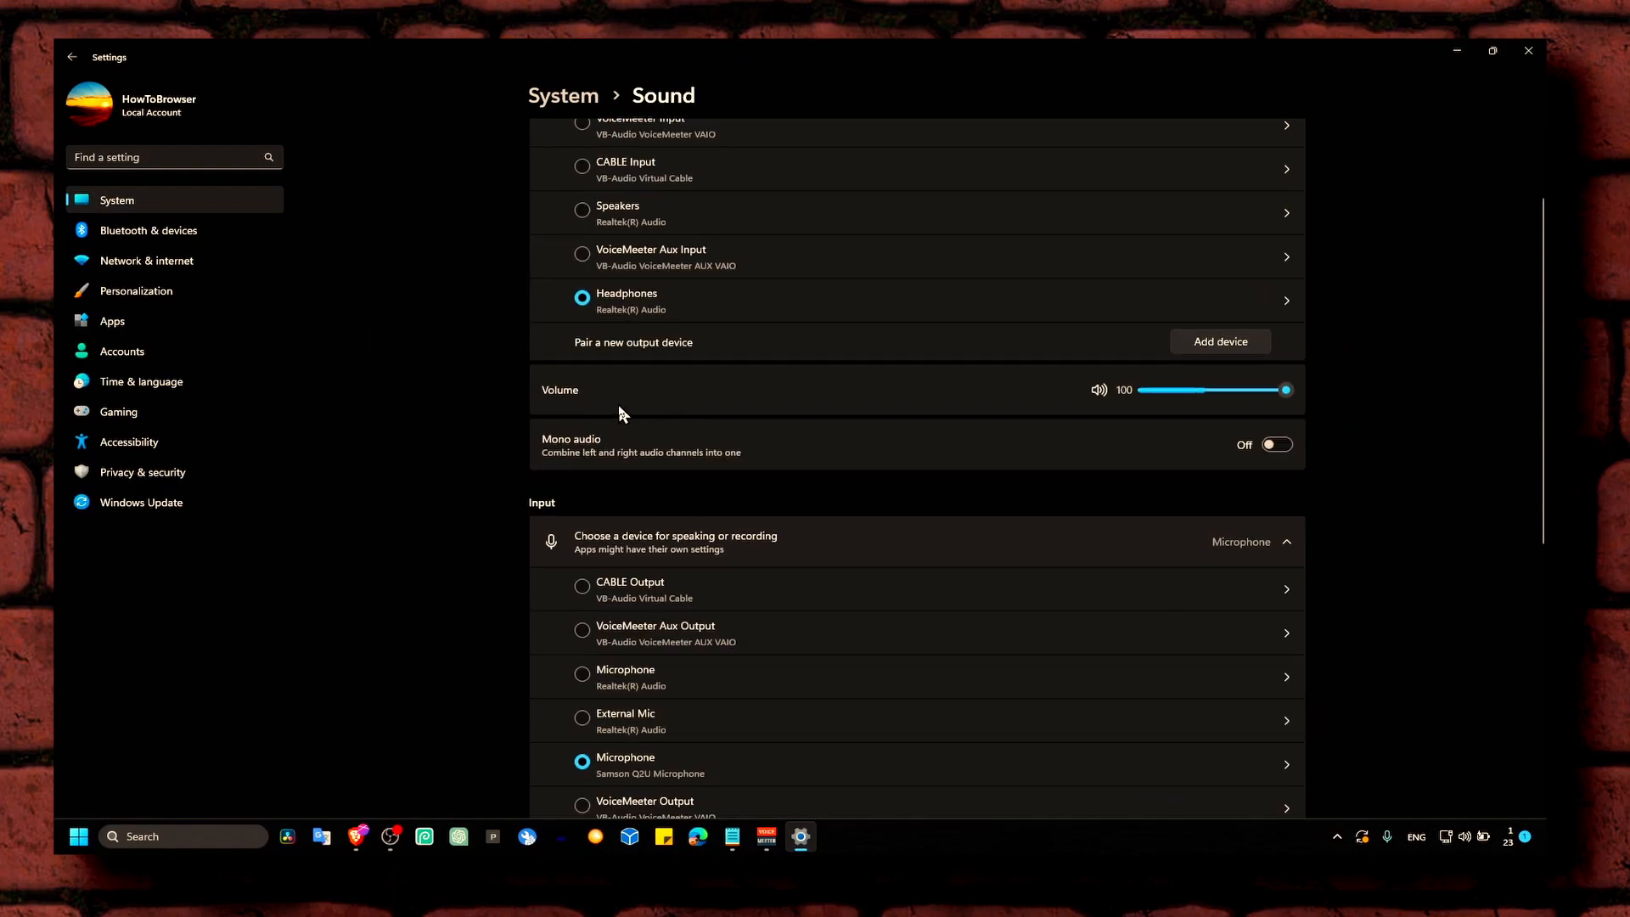
{"action": "scroll", "coordinate": [595, 323], "scroll_direction": "up", "scroll_amount": 2}
{"action": "scroll", "coordinate": [599, 340], "scroll_direction": "down", "scroll_amount": 5}
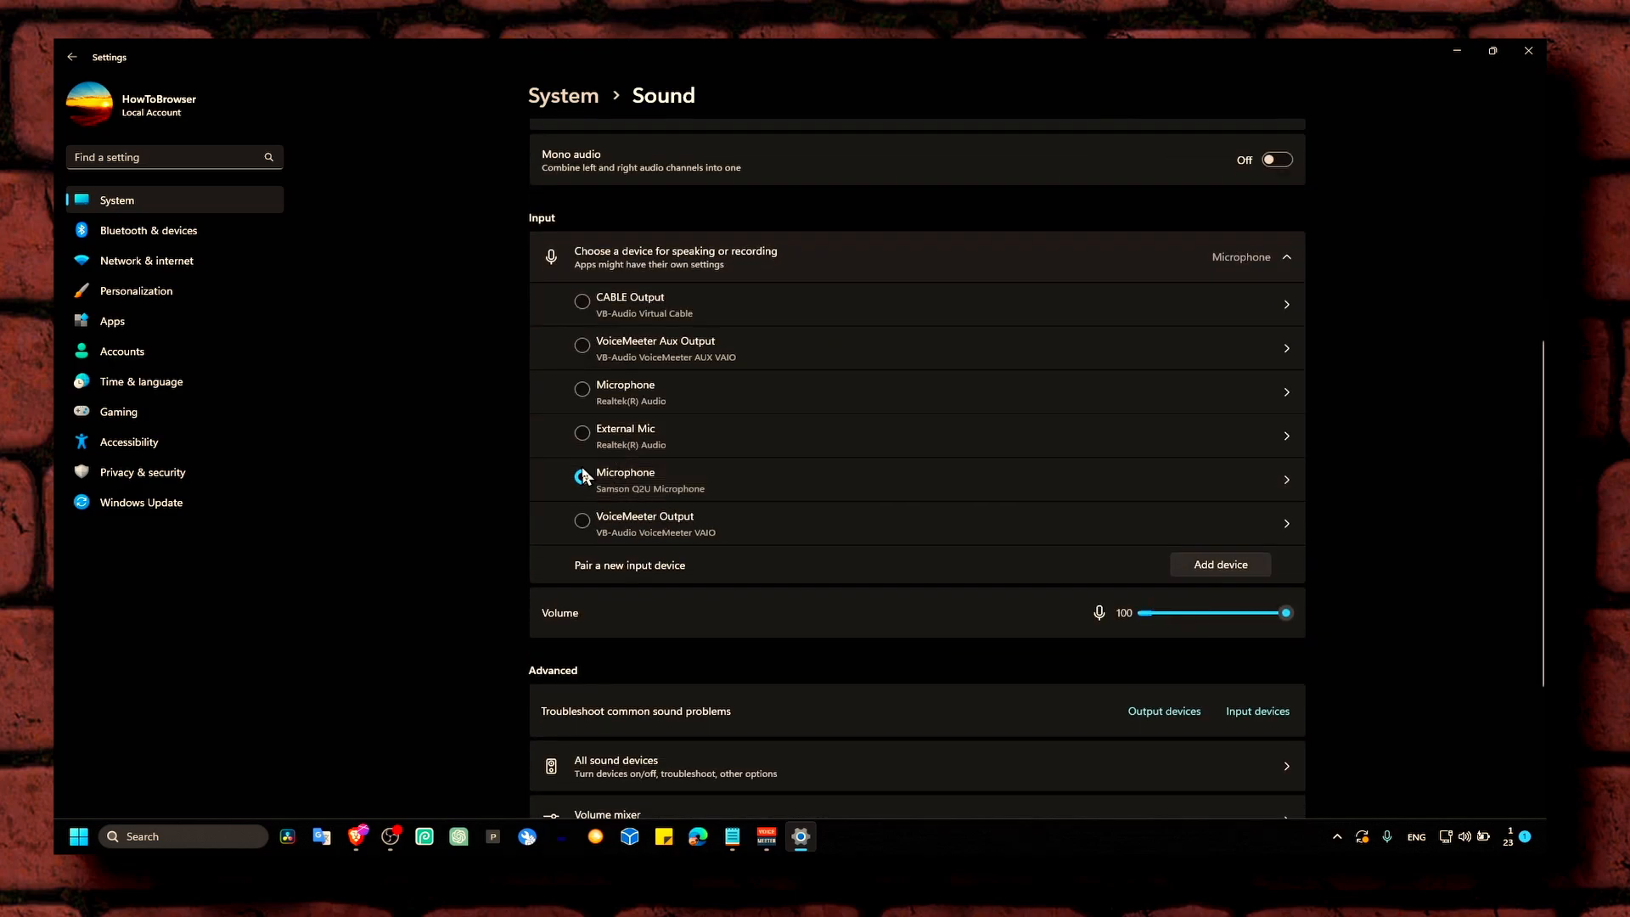
{"action": "scroll", "coordinate": [688, 390], "scroll_direction": "up", "scroll_amount": 5}
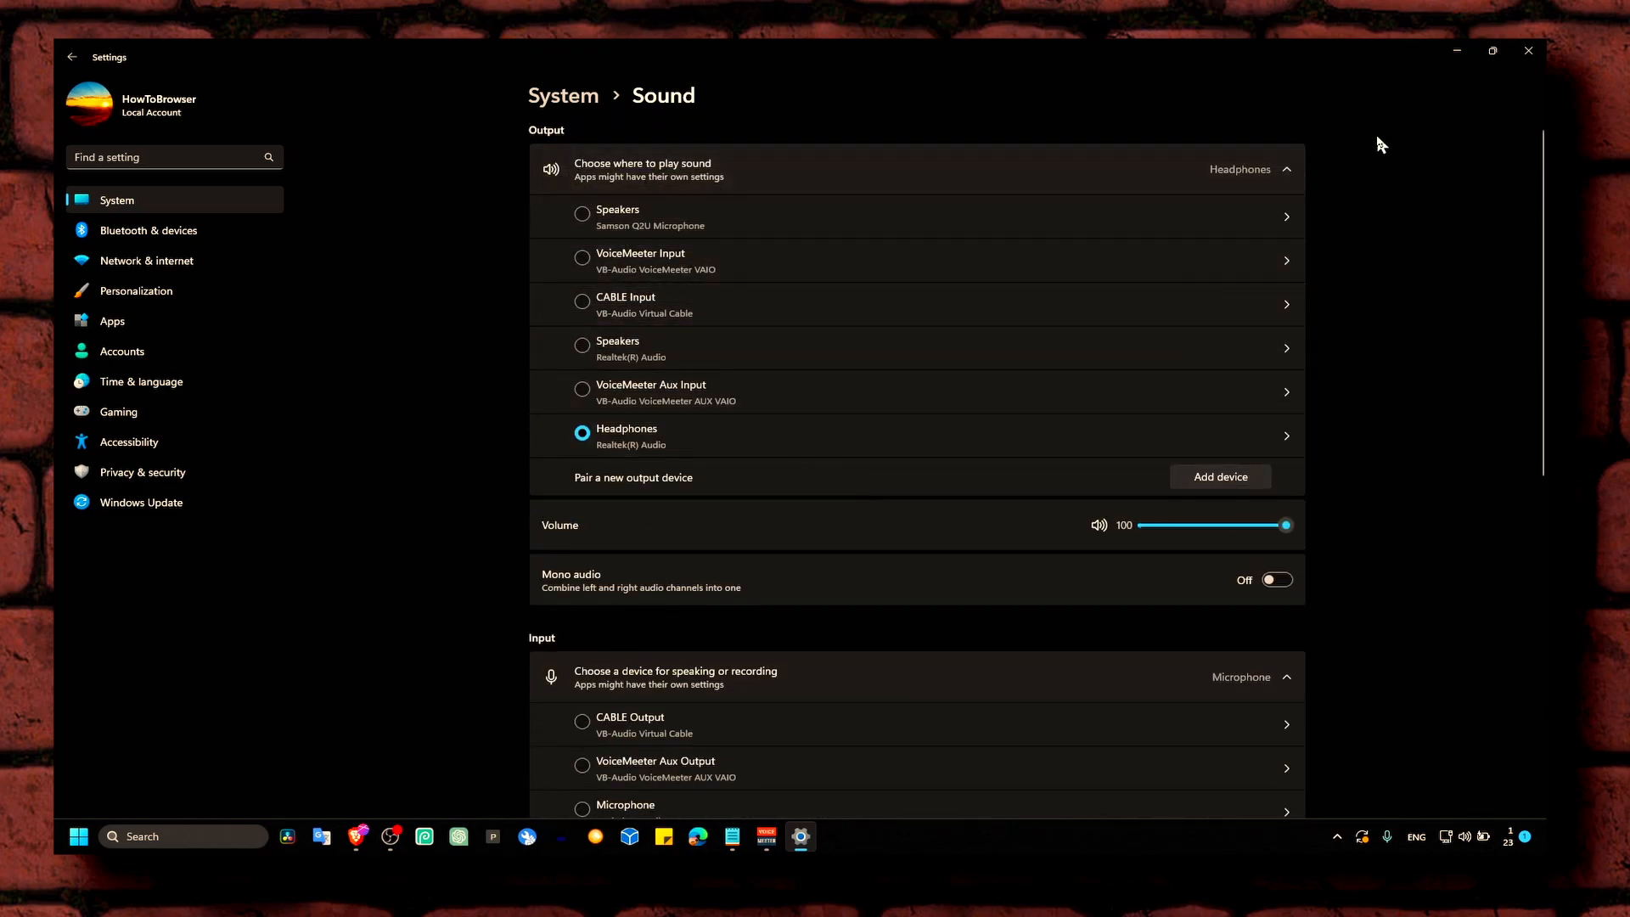
Step: Revisit the Voicemeeter Banana mixer, then view the OBS and VB-Audio pages in the browser
{"action": "left_click", "coordinate": [767, 837]}
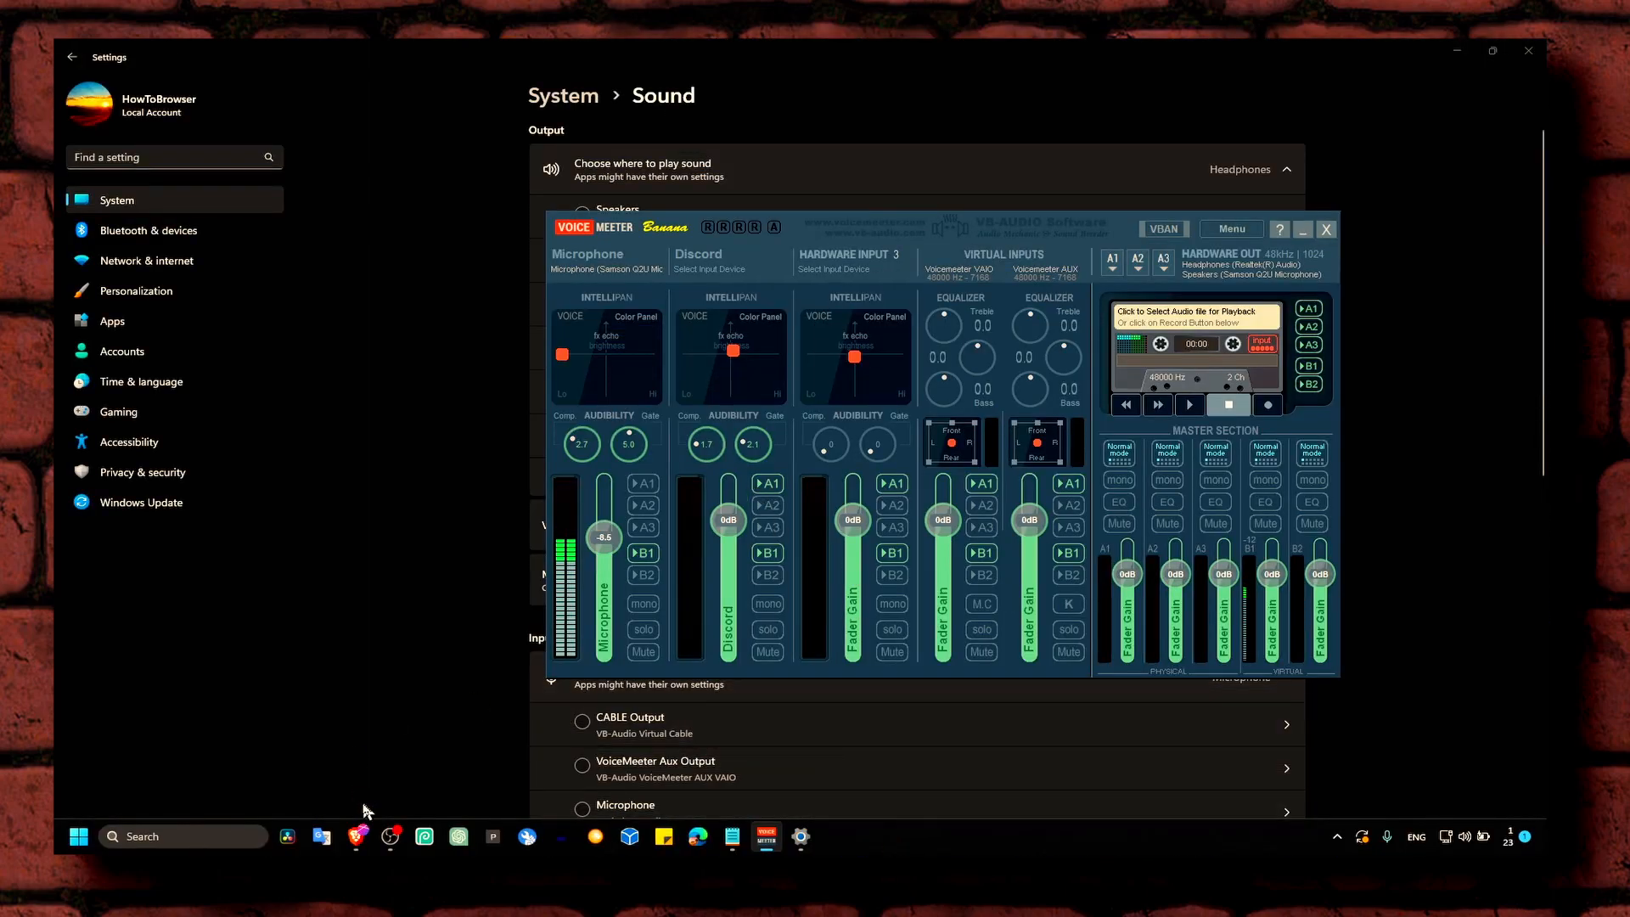
{"action": "left_click", "coordinate": [356, 837]}
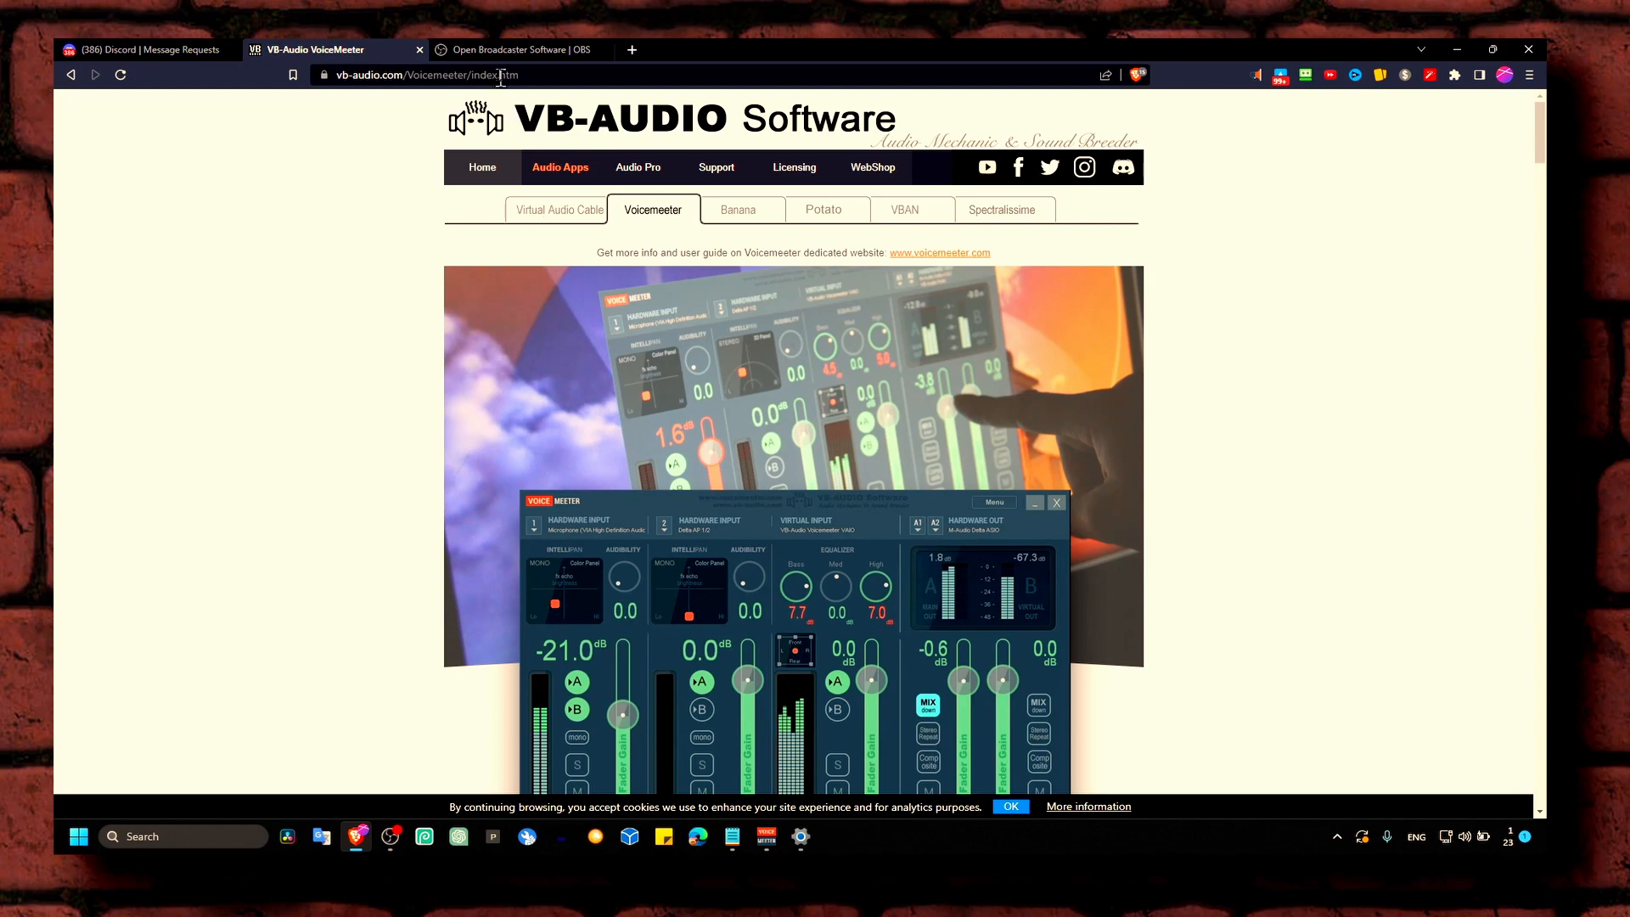
{"action": "left_click", "coordinate": [493, 52]}
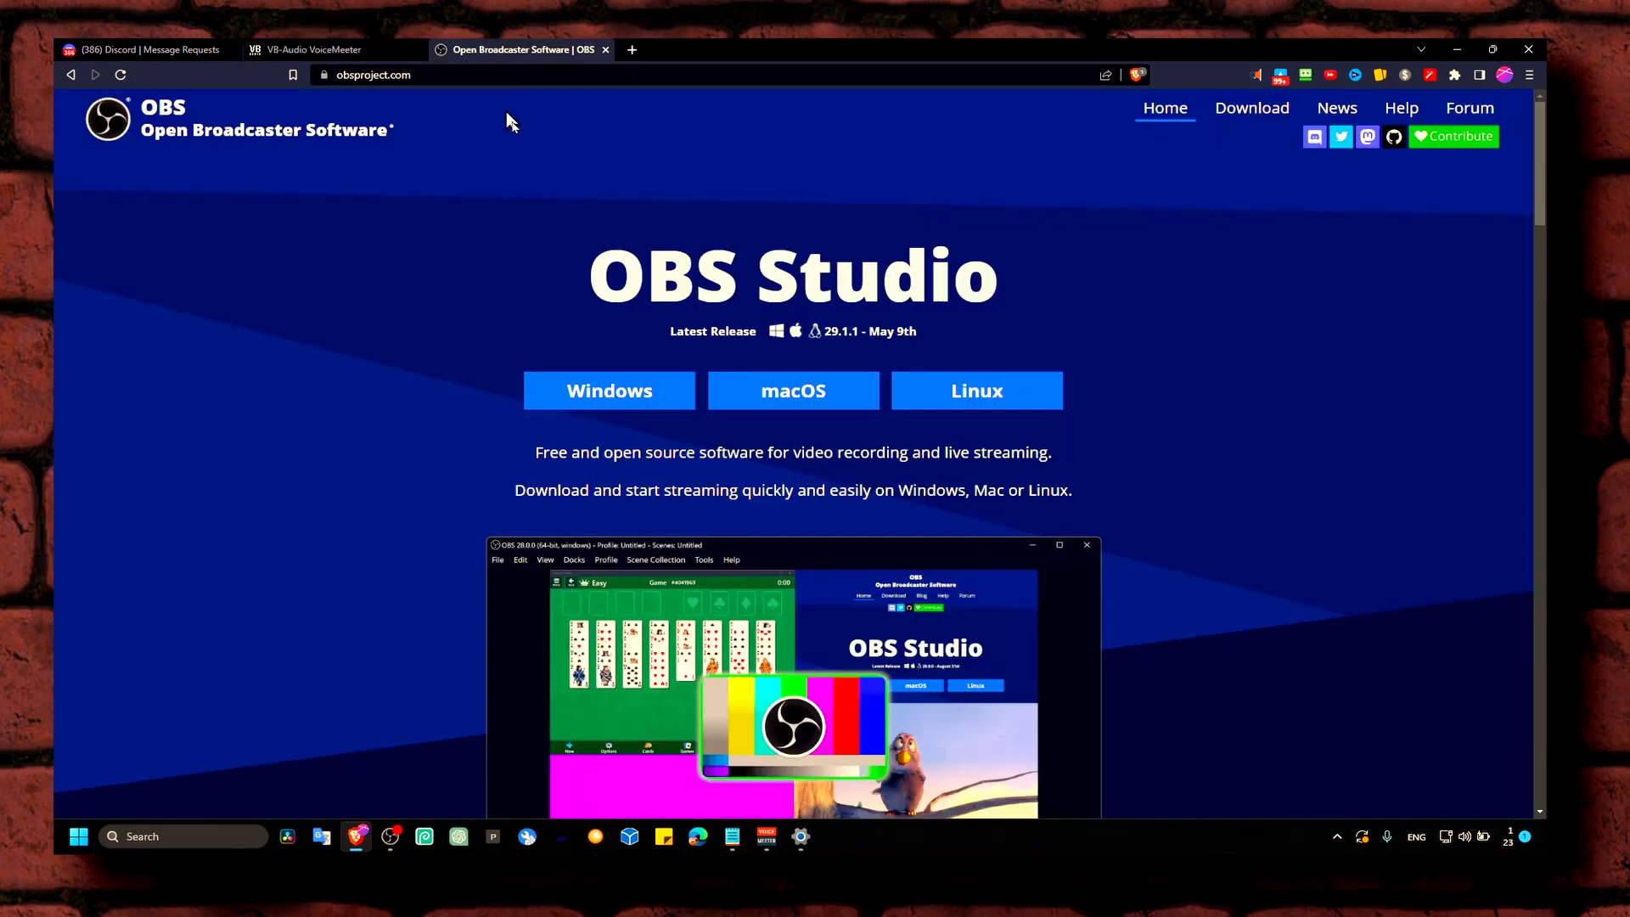
{"action": "left_click", "coordinate": [367, 53]}
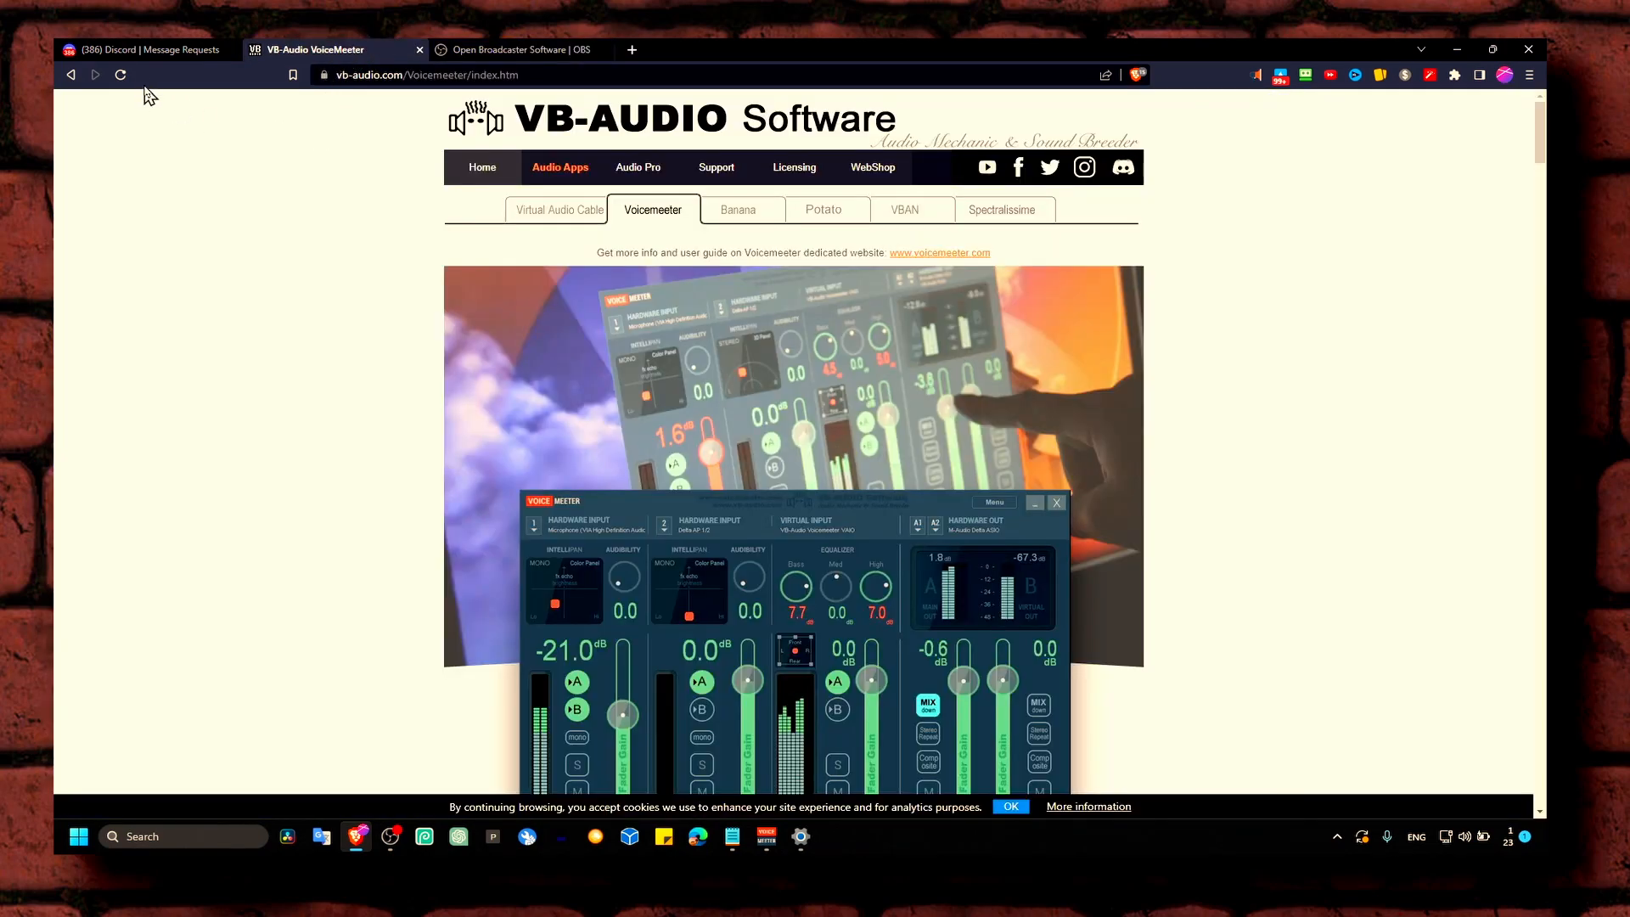
Step: Open the Voice & Video section of the Discord user settings in the browser
{"action": "left_click", "coordinate": [149, 53]}
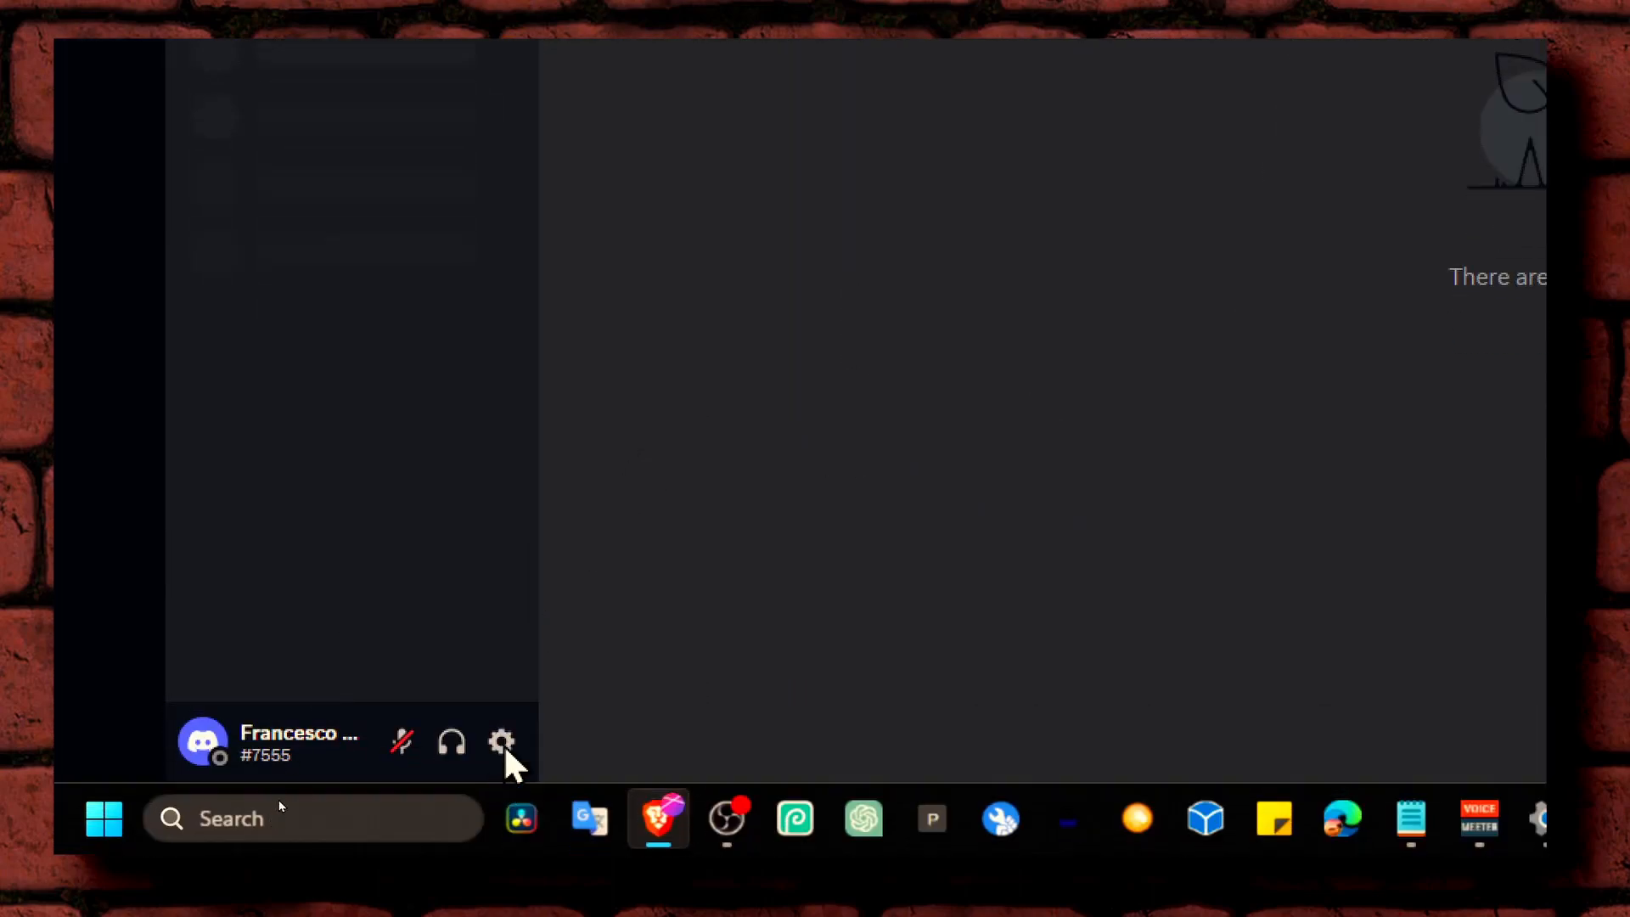
{"action": "left_click", "coordinate": [278, 799]}
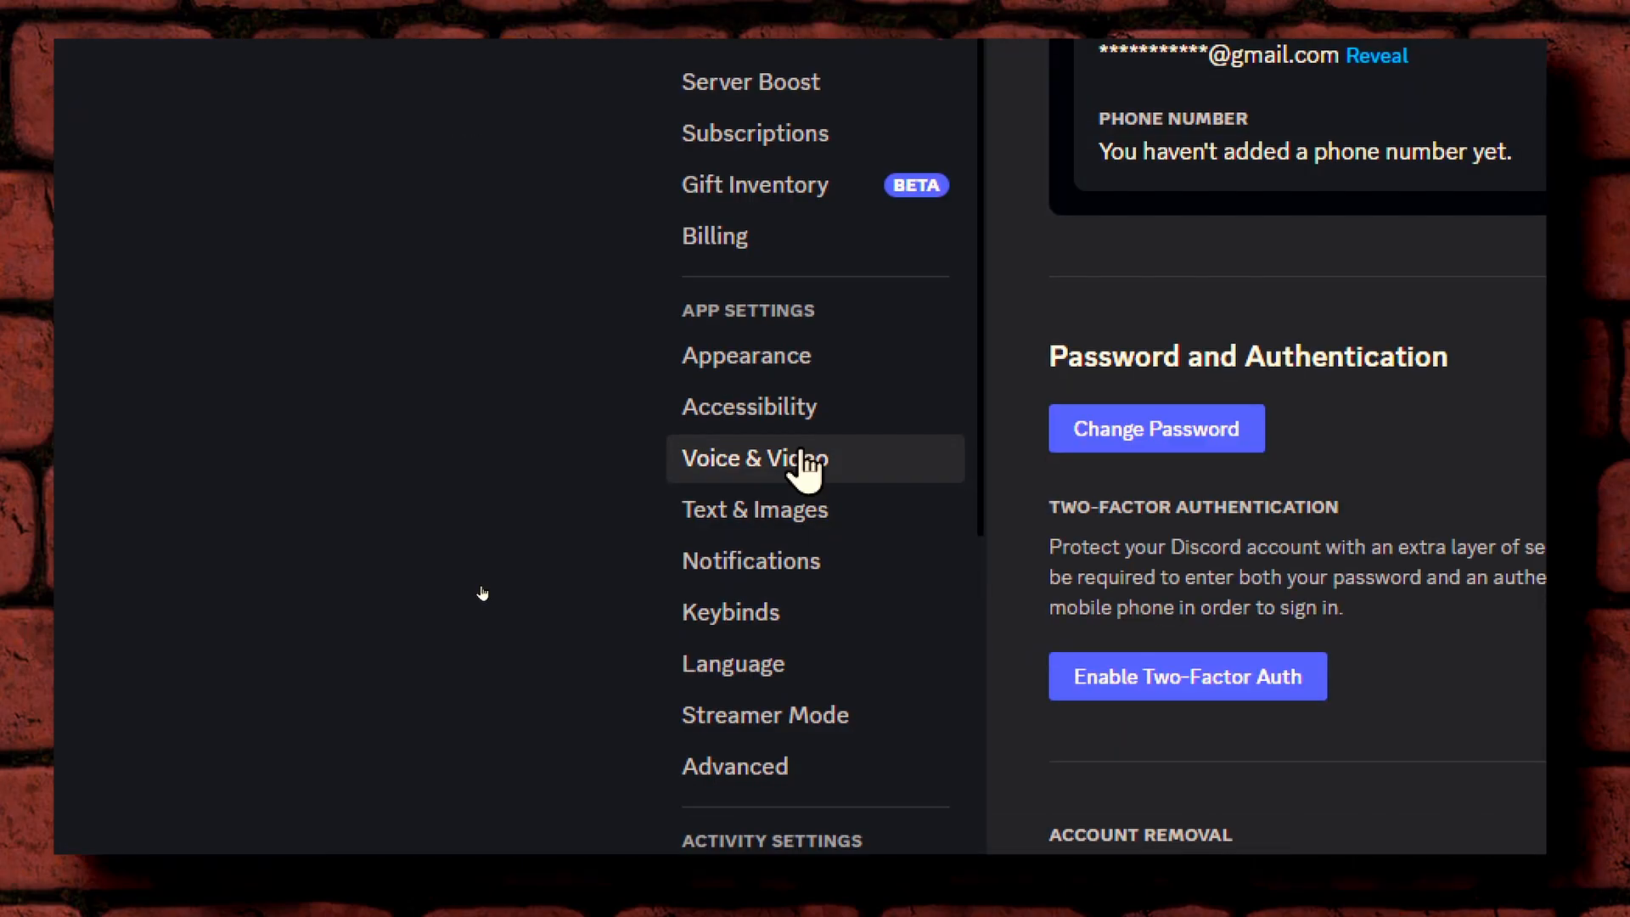
{"action": "left_click", "coordinate": [475, 589]}
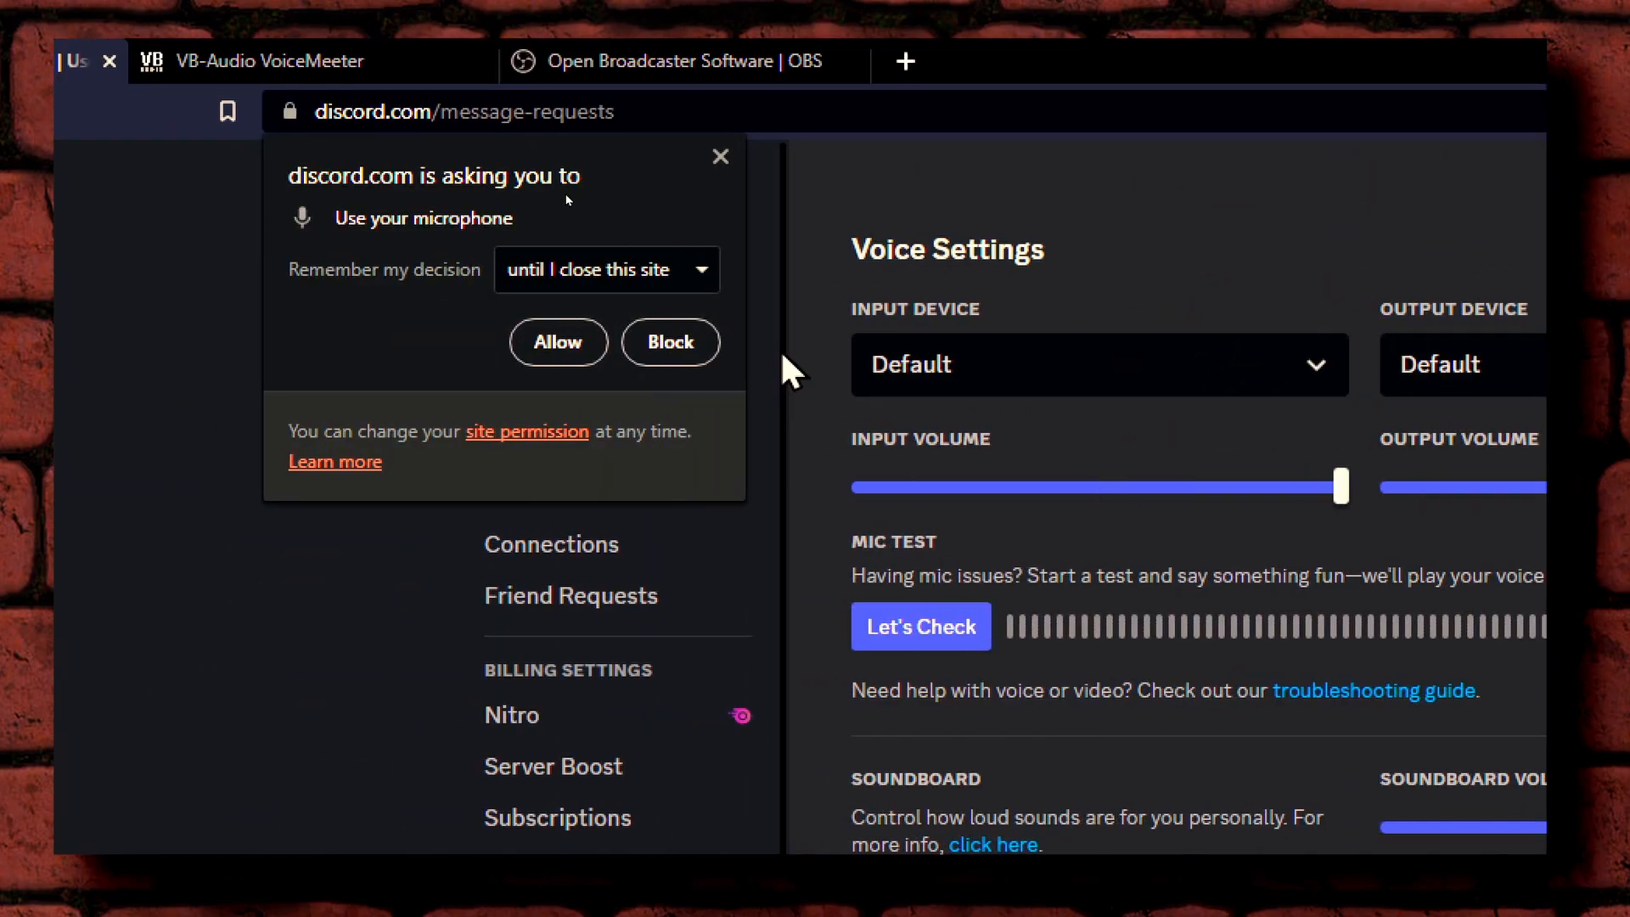
Step: Allow discord.com to use the microphone, with the decision remembered forever
{"action": "left_click", "coordinate": [529, 155]}
{"action": "left_click", "coordinate": [807, 430]}
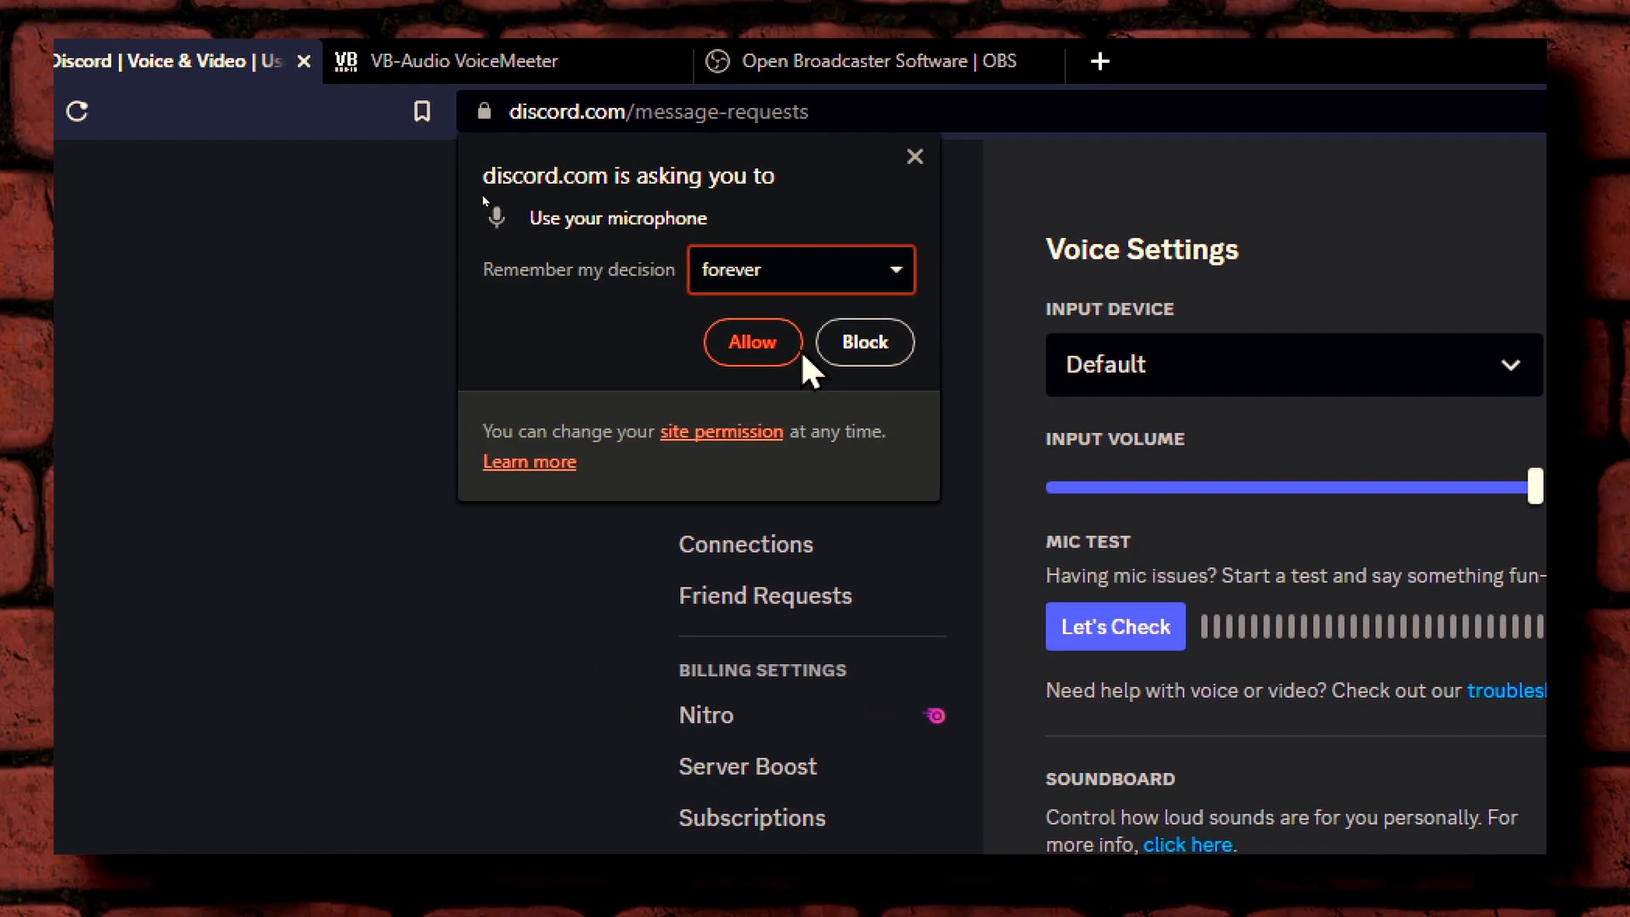
{"action": "left_click", "coordinate": [673, 342]}
{"action": "left_click", "coordinate": [822, 386]}
{"action": "left_click", "coordinate": [958, 391]}
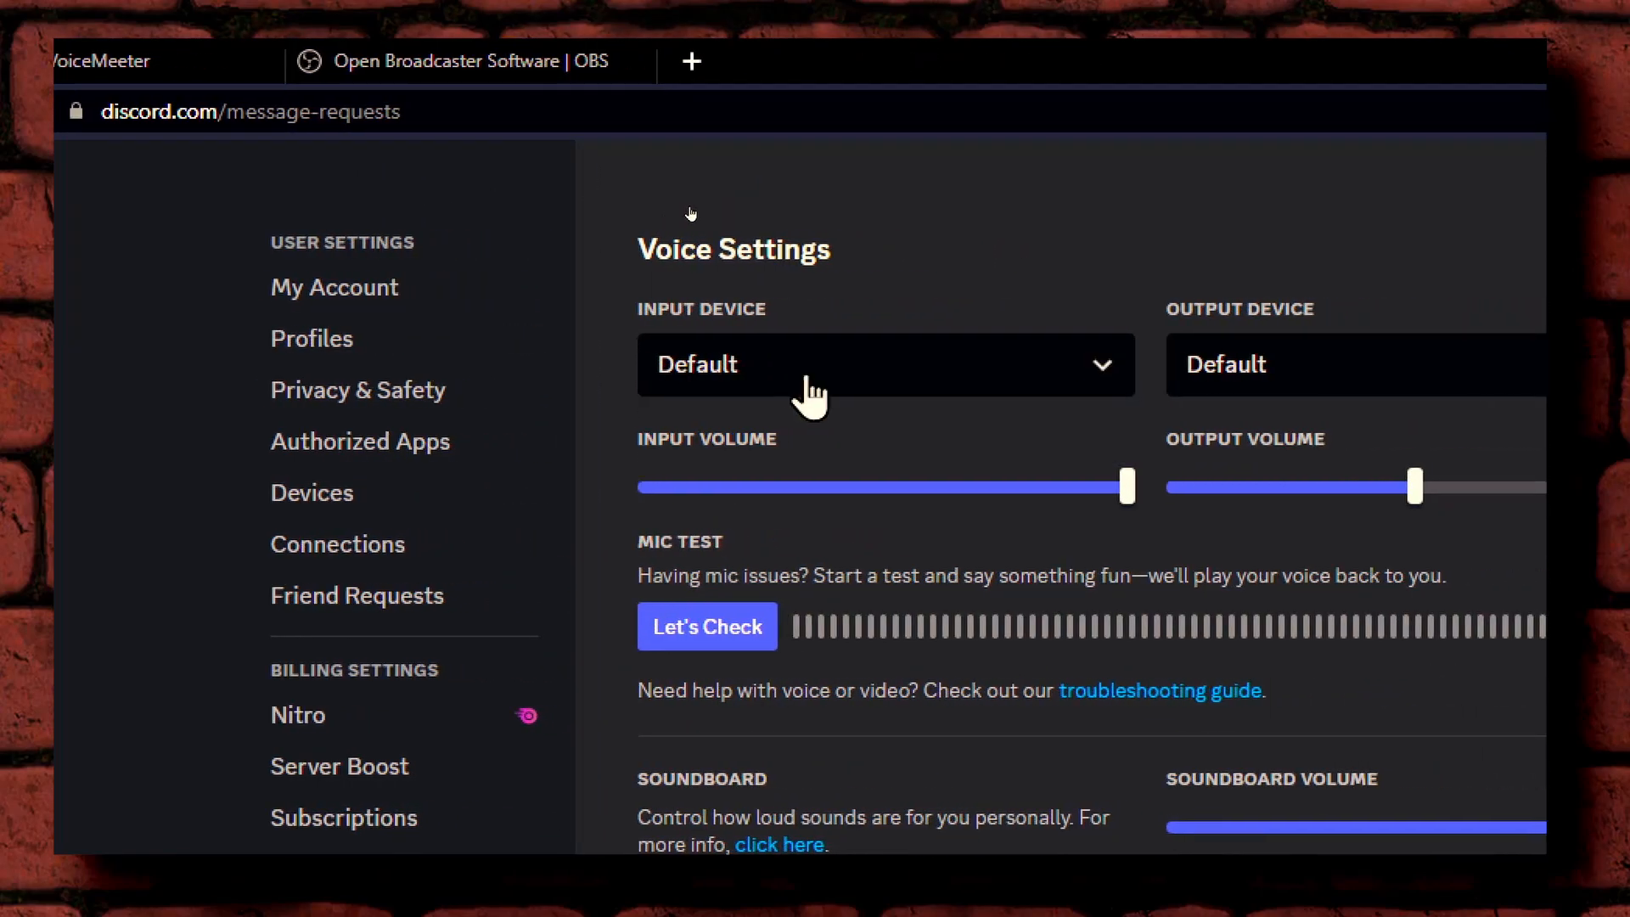
Step: Review the input device choices in browser Discord, then the input and output device choices in the Discord desktop app's voice settings
{"action": "left_click", "coordinate": [1112, 389]}
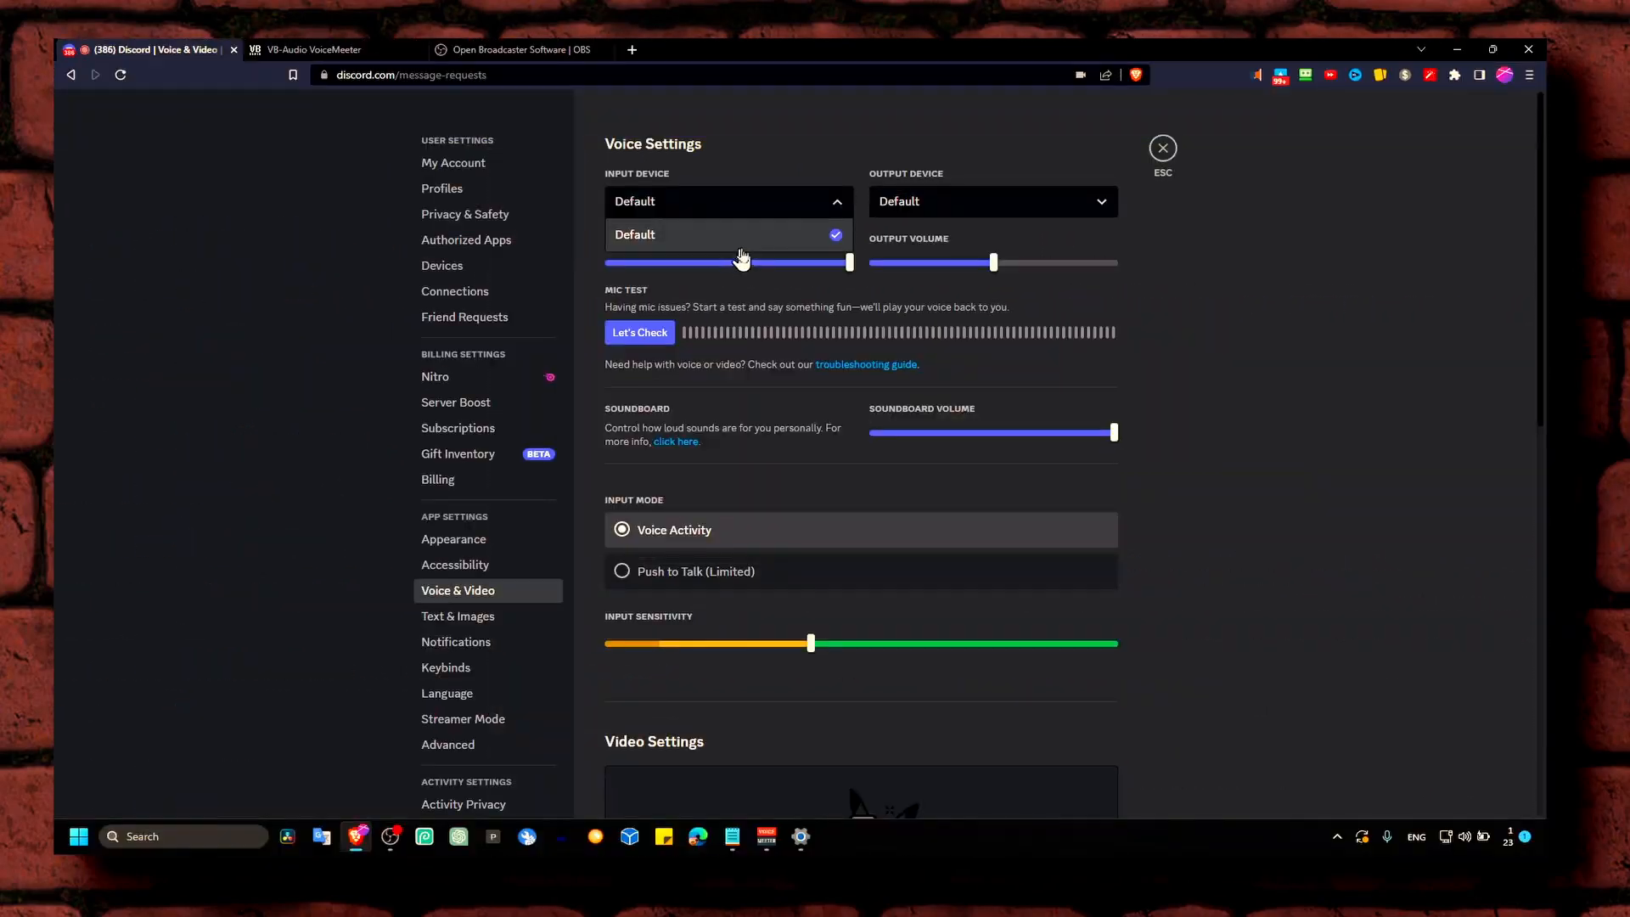
{"action": "left_click", "coordinate": [1090, 848]}
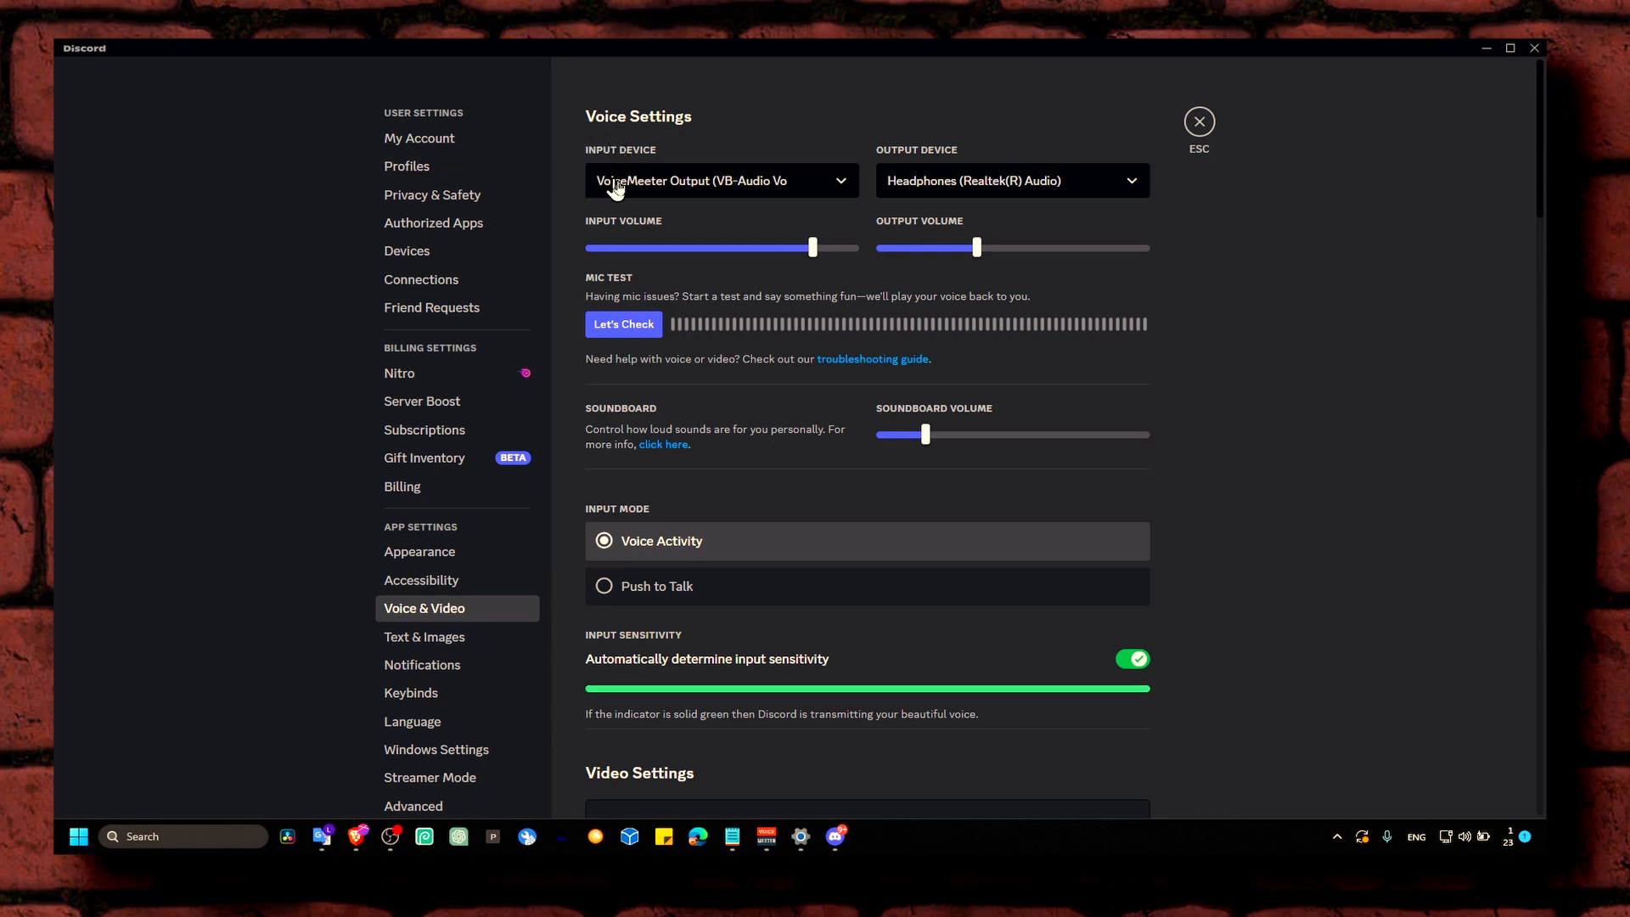
{"action": "left_click", "coordinate": [807, 327]}
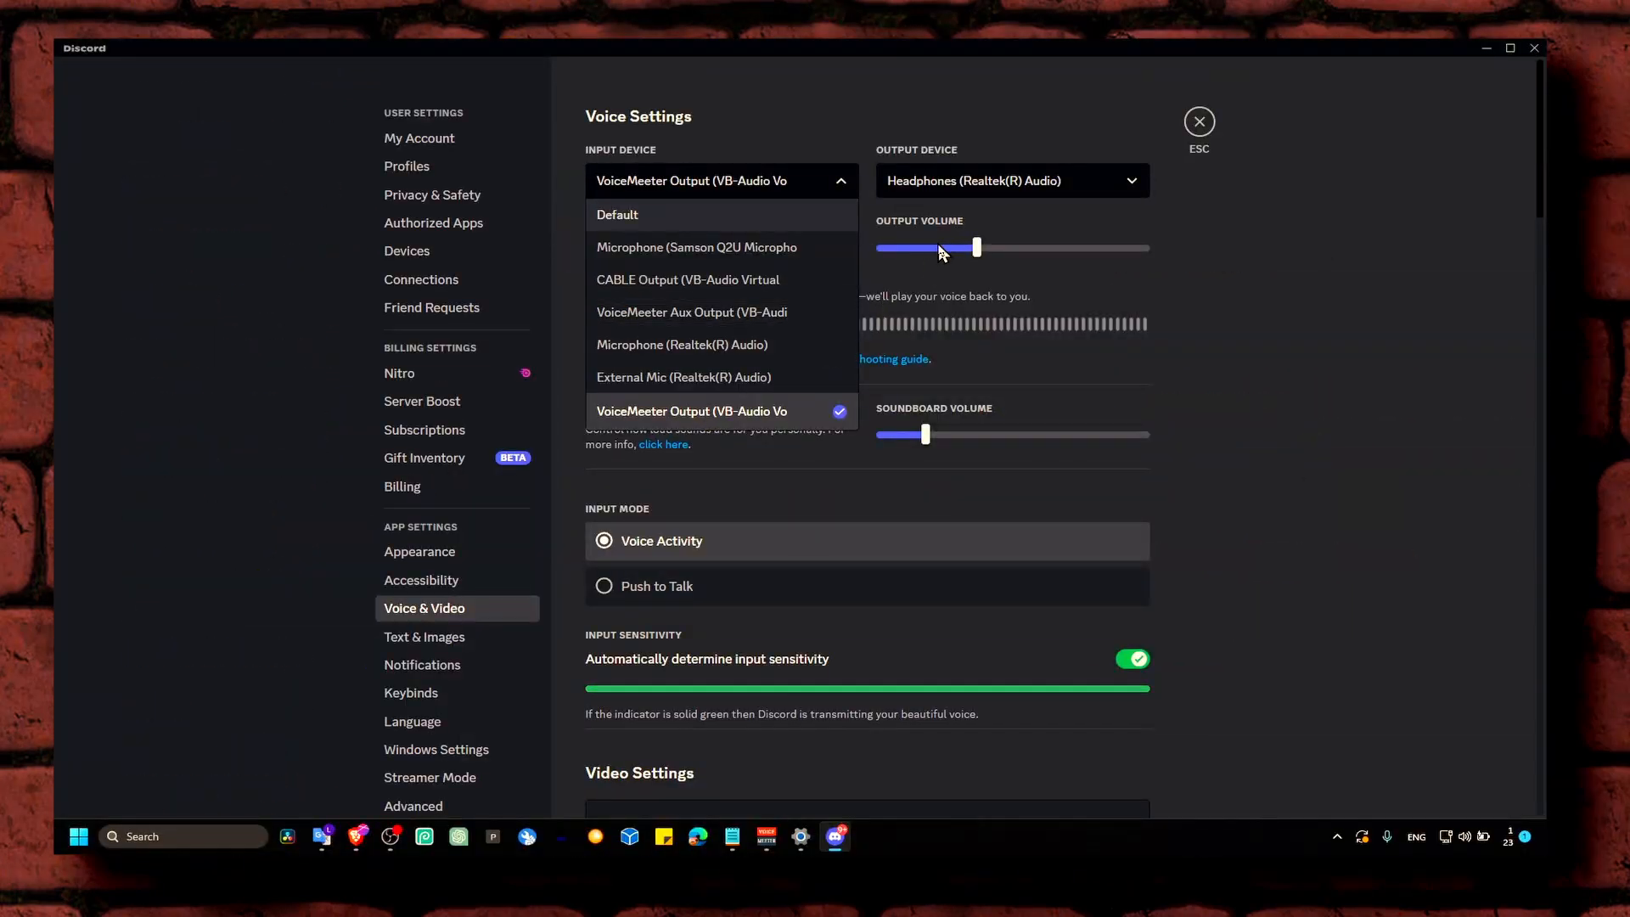
{"action": "left_click", "coordinate": [927, 182]}
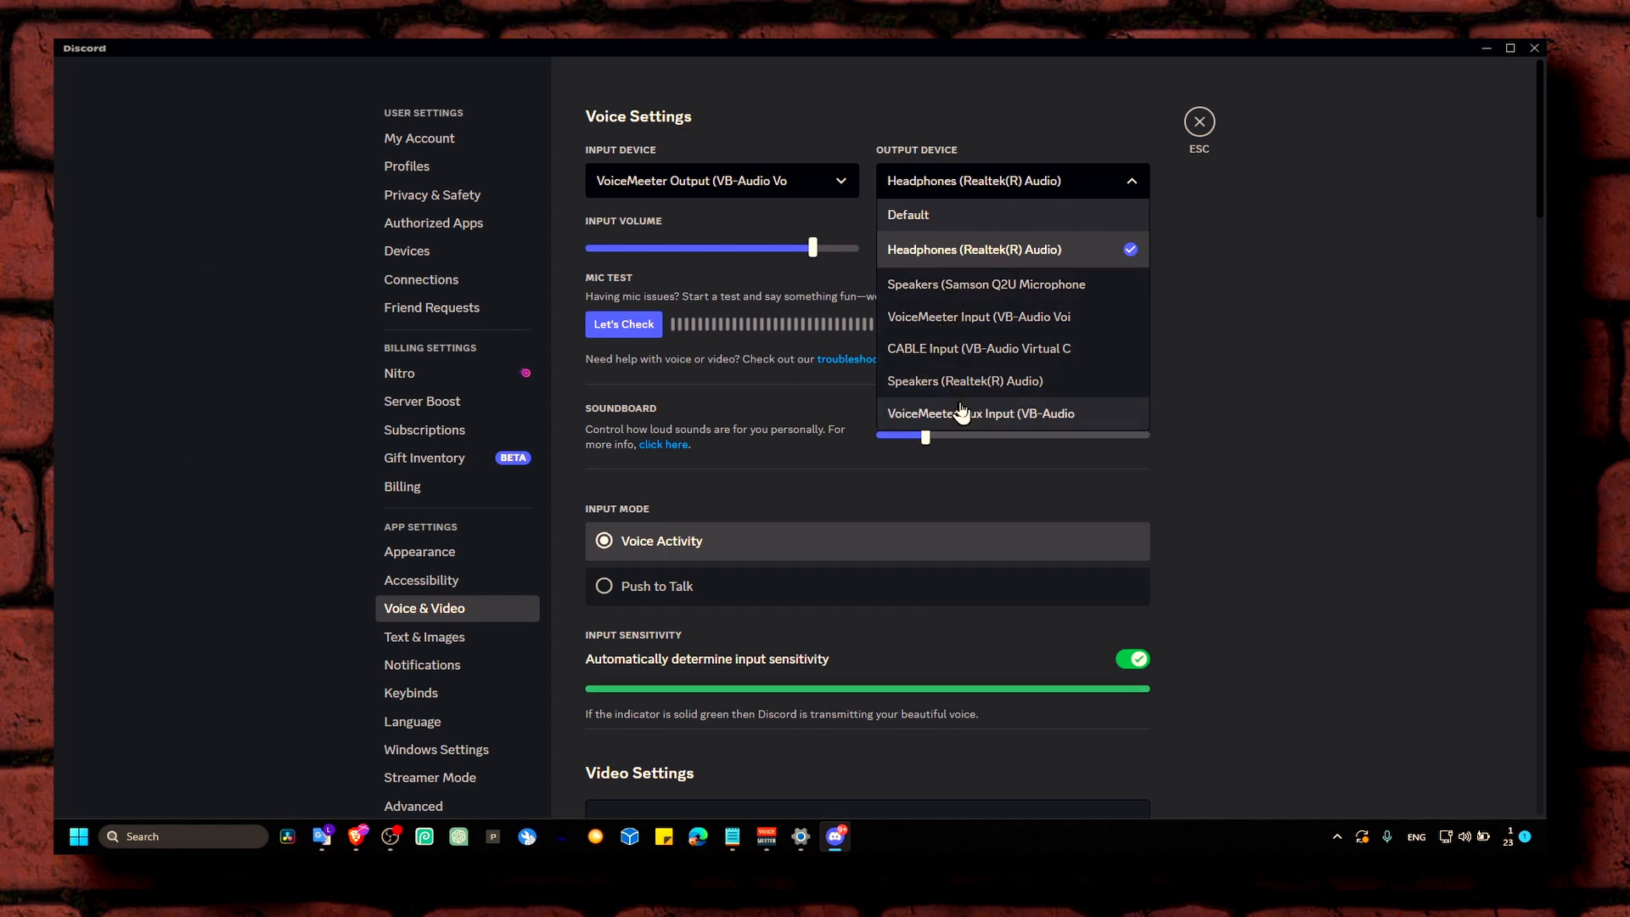
{"action": "left_click", "coordinate": [1245, 382]}
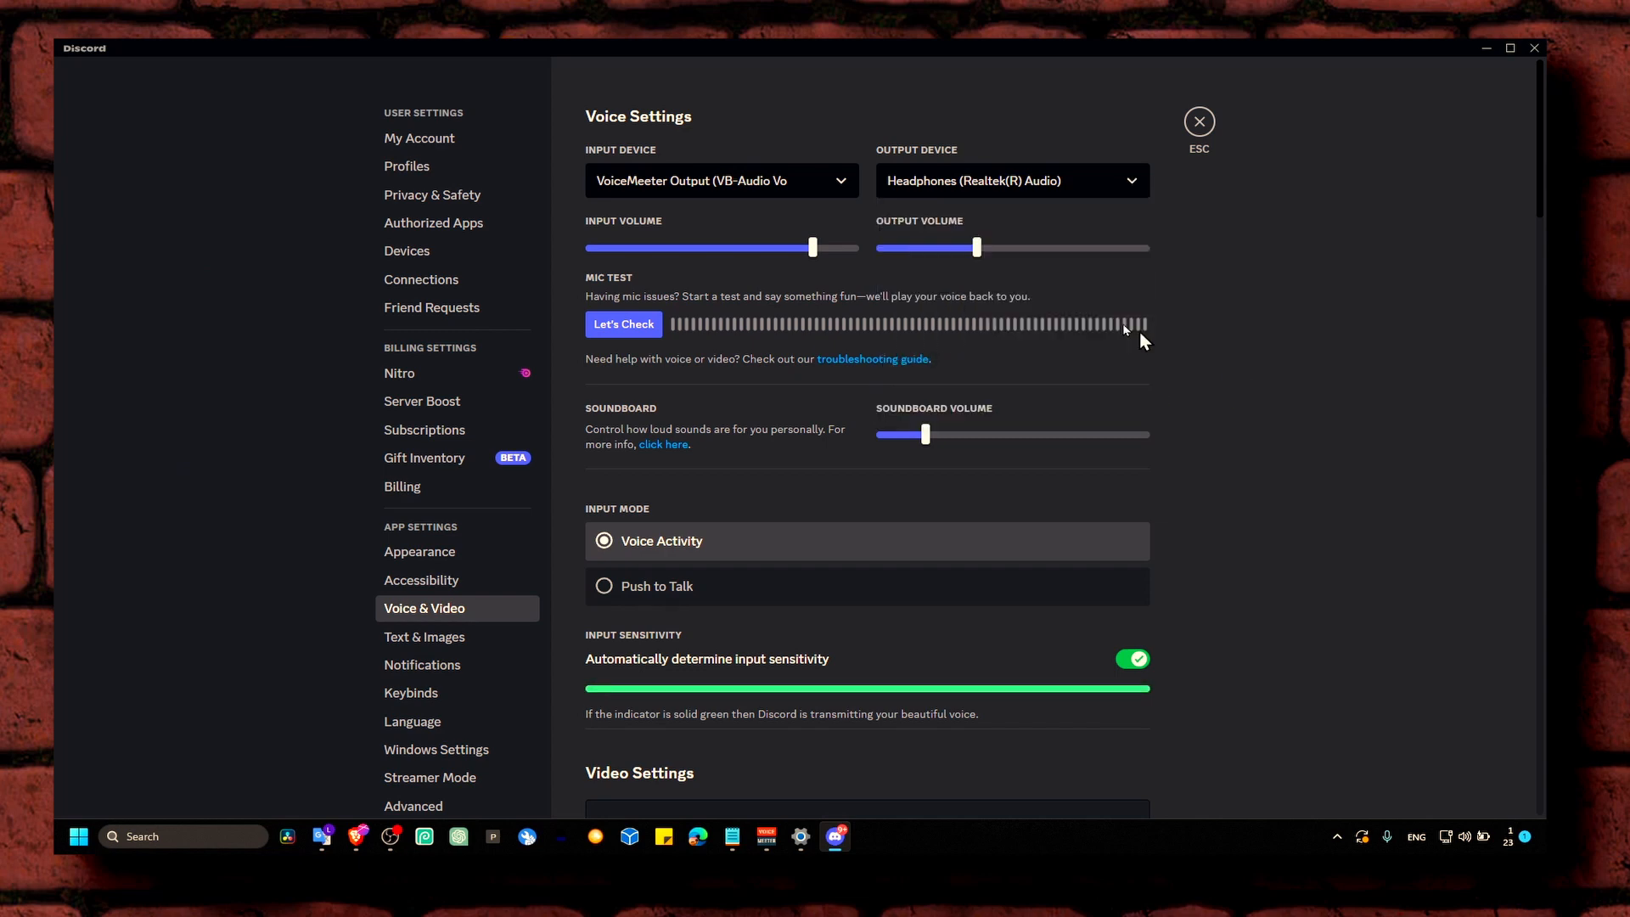
{"action": "left_click", "coordinate": [796, 185]}
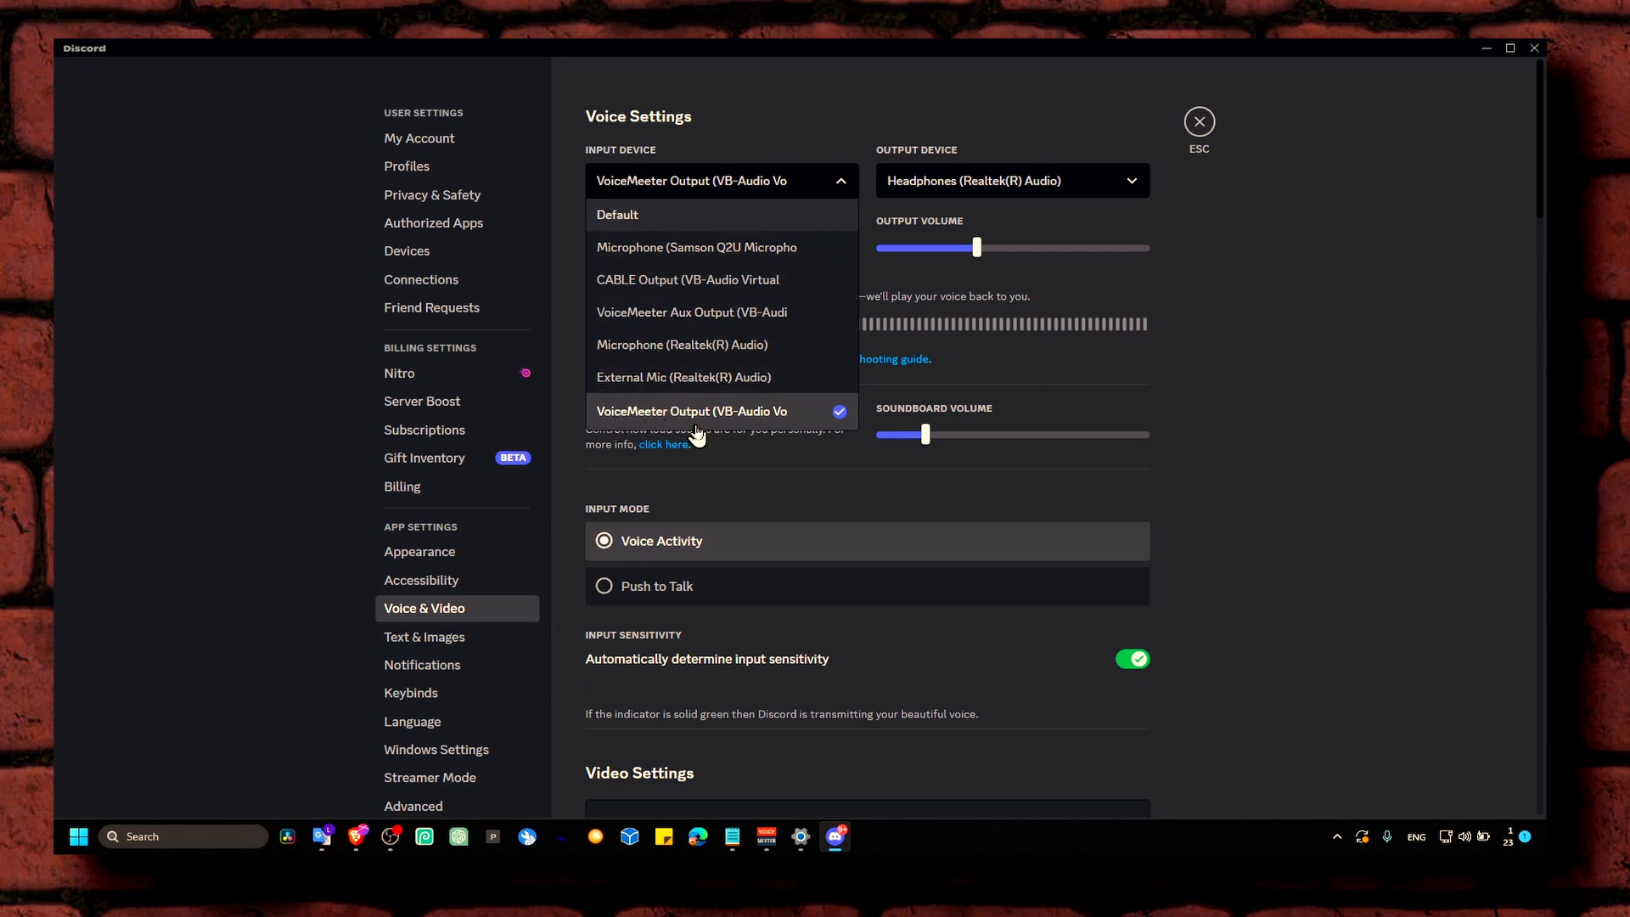
{"action": "left_click", "coordinate": [762, 503]}
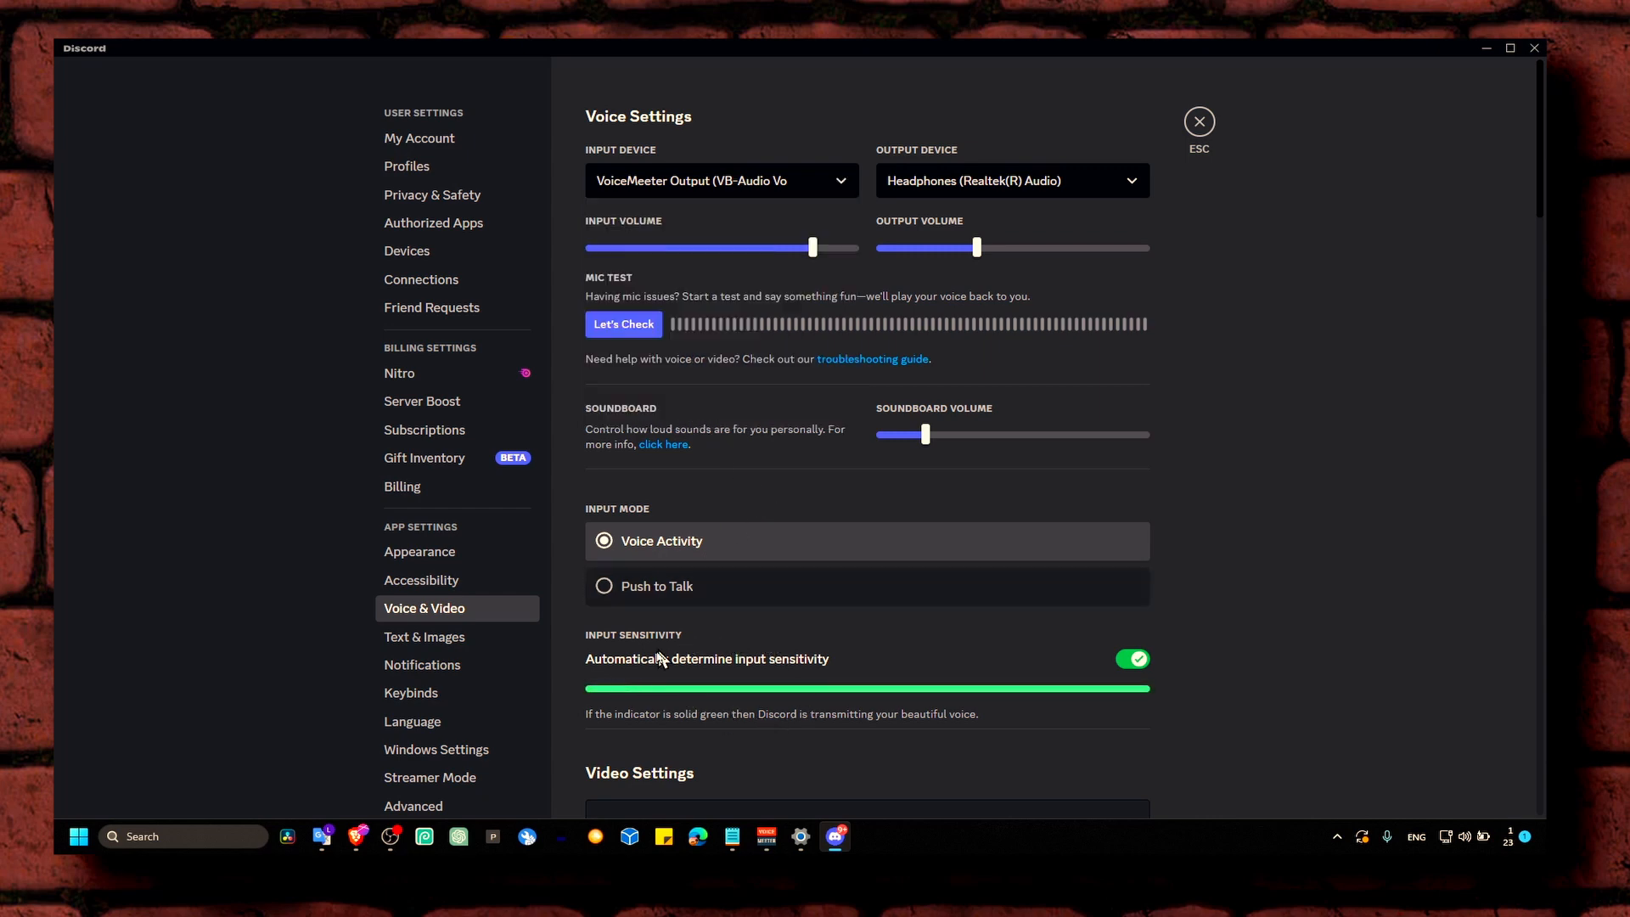
Step: Turn off automatic input sensitivity in Discord and raise the manual sensitivity threshold
{"action": "left_click", "coordinate": [1133, 658]}
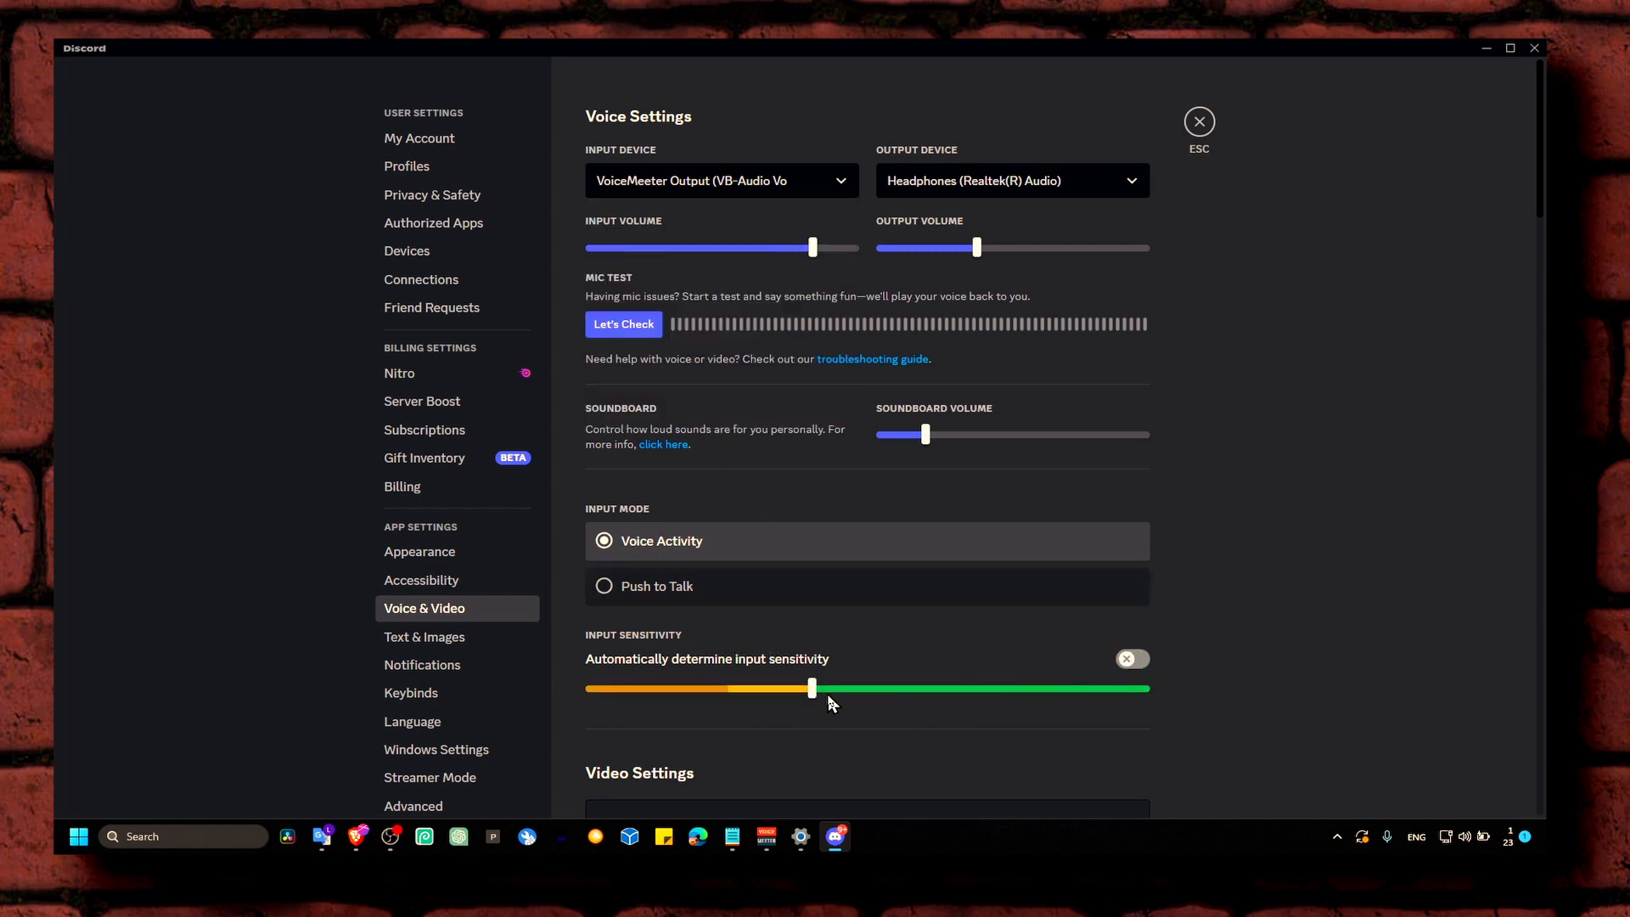
{"action": "left_click_drag", "start_coordinate": [829, 690], "coordinate": [984, 692]}
Step: Switch to OBS and try setting Mic/Auxiliary Audio 2 to VoiceMeeter Output (VB-Audio VoiceMeeter VAIO) in the audio settings
{"action": "left_click", "coordinate": [394, 840]}
{"action": "left_click", "coordinate": [1100, 649]}
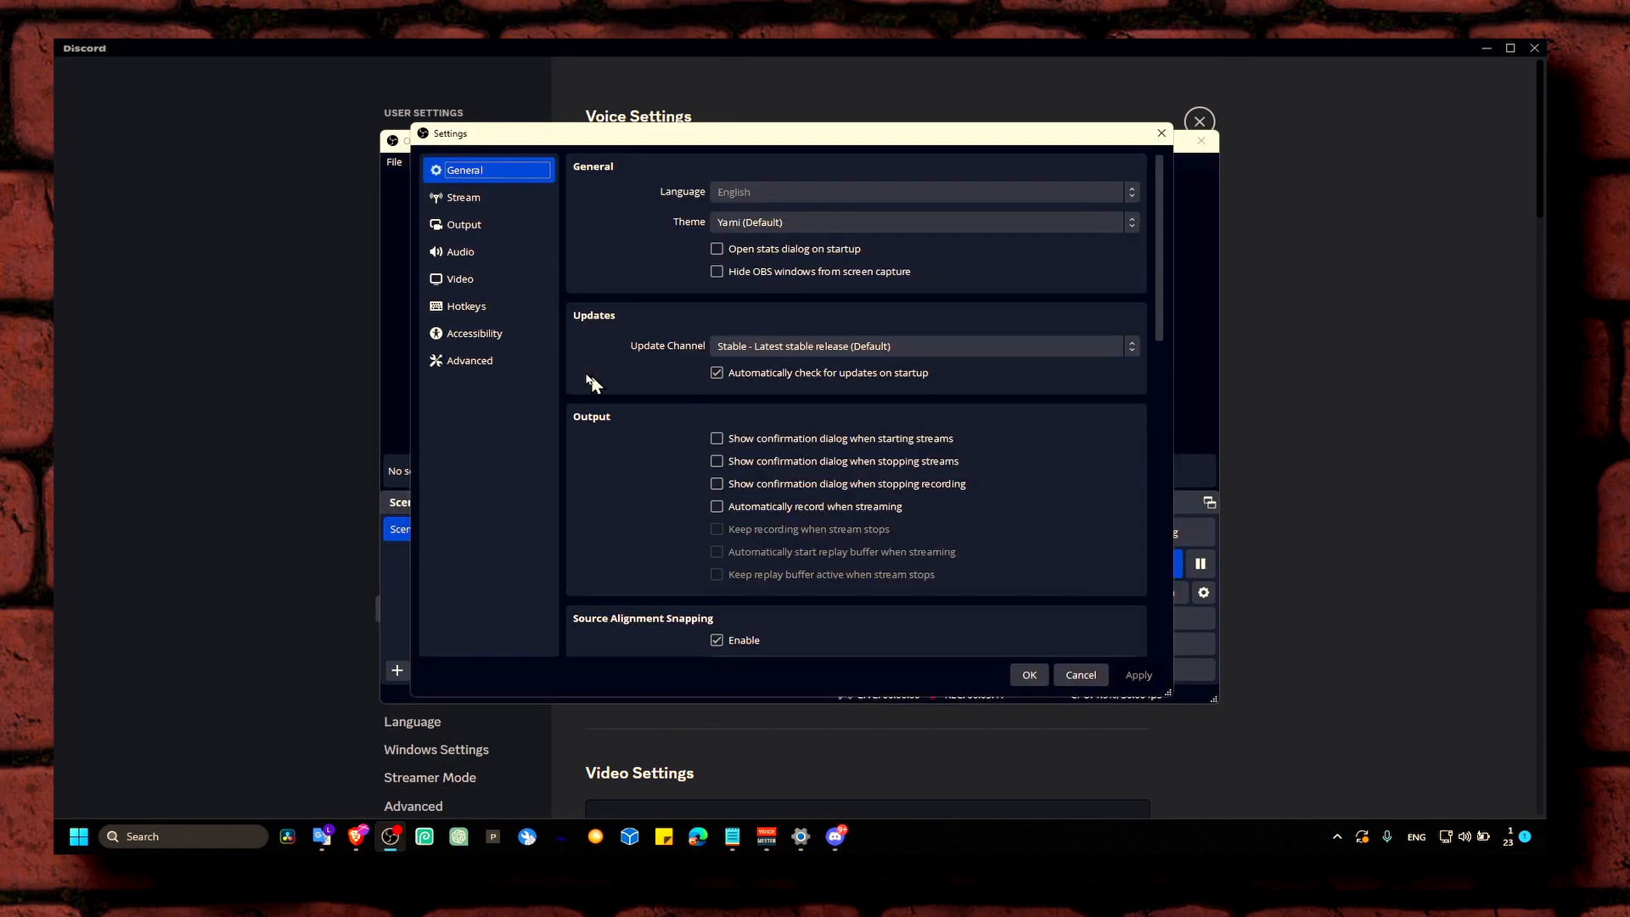
{"action": "left_click", "coordinate": [456, 253]}
{"action": "left_click", "coordinate": [748, 389]}
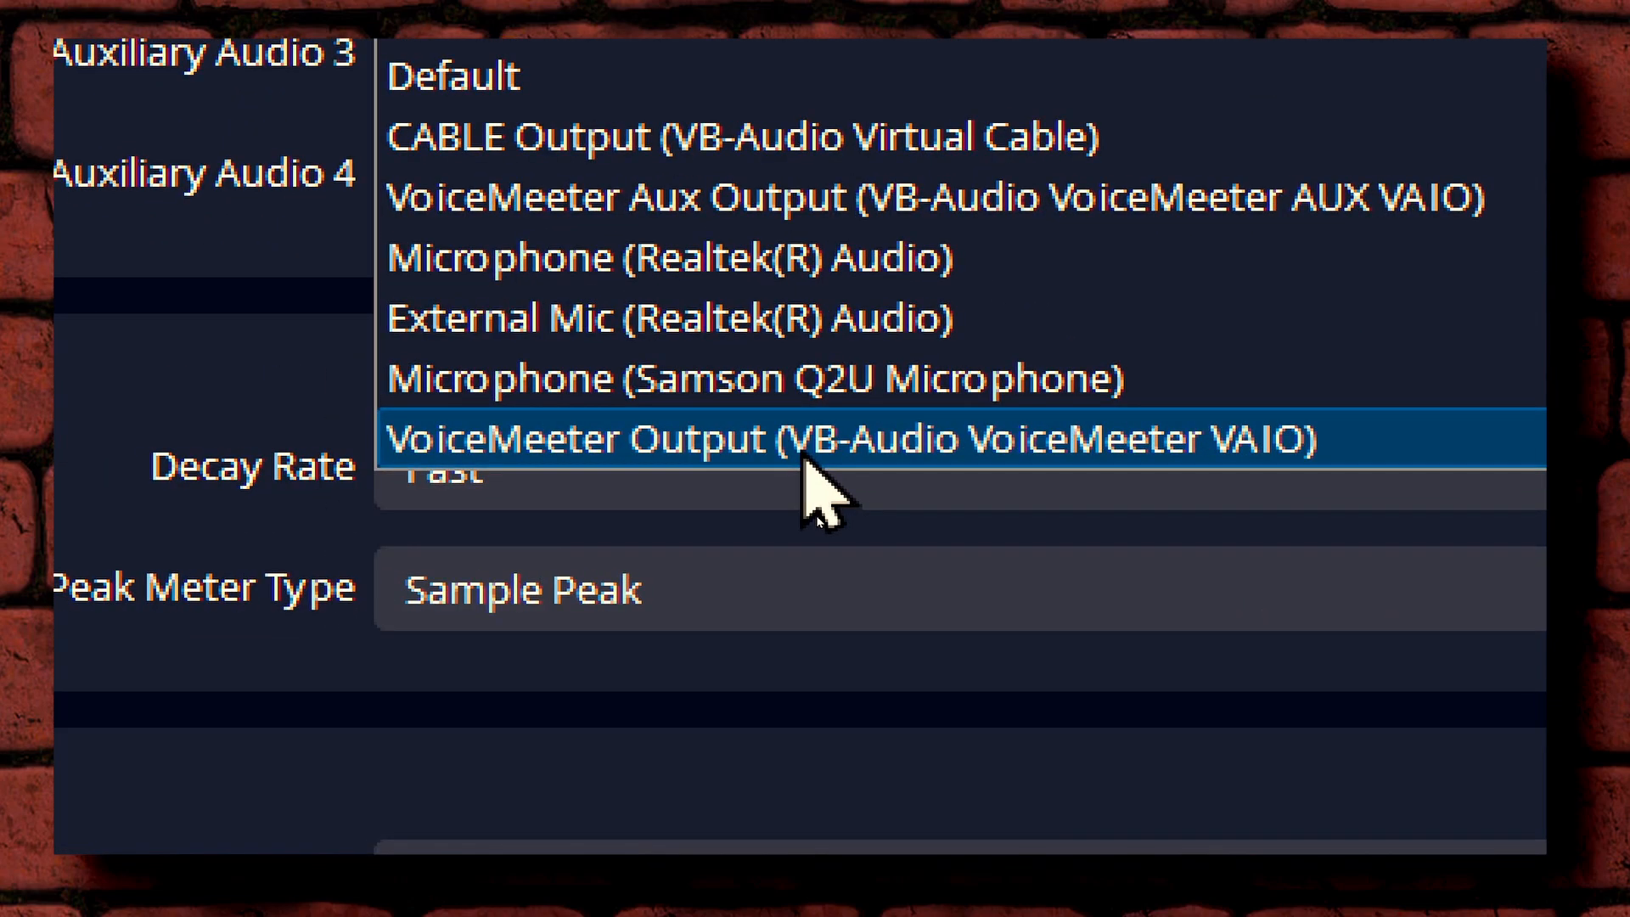
{"action": "left_click", "coordinate": [807, 458]}
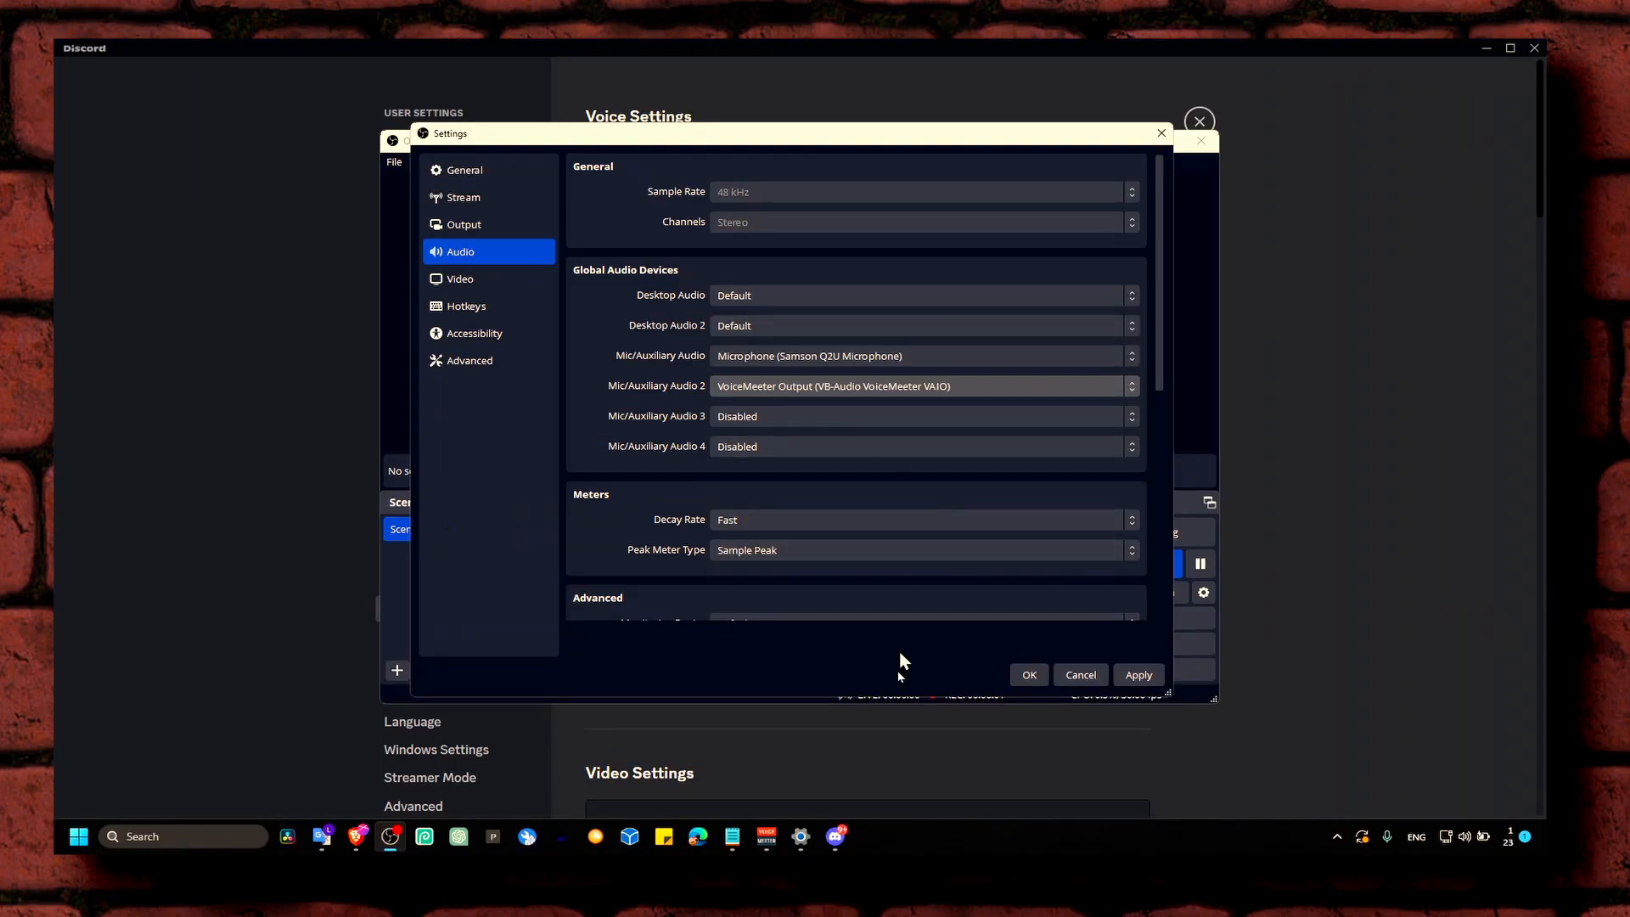
Step: Check the output and input devices selected in the Windows sound settings, then discard the pending OBS settings changes
{"action": "left_click", "coordinate": [801, 836]}
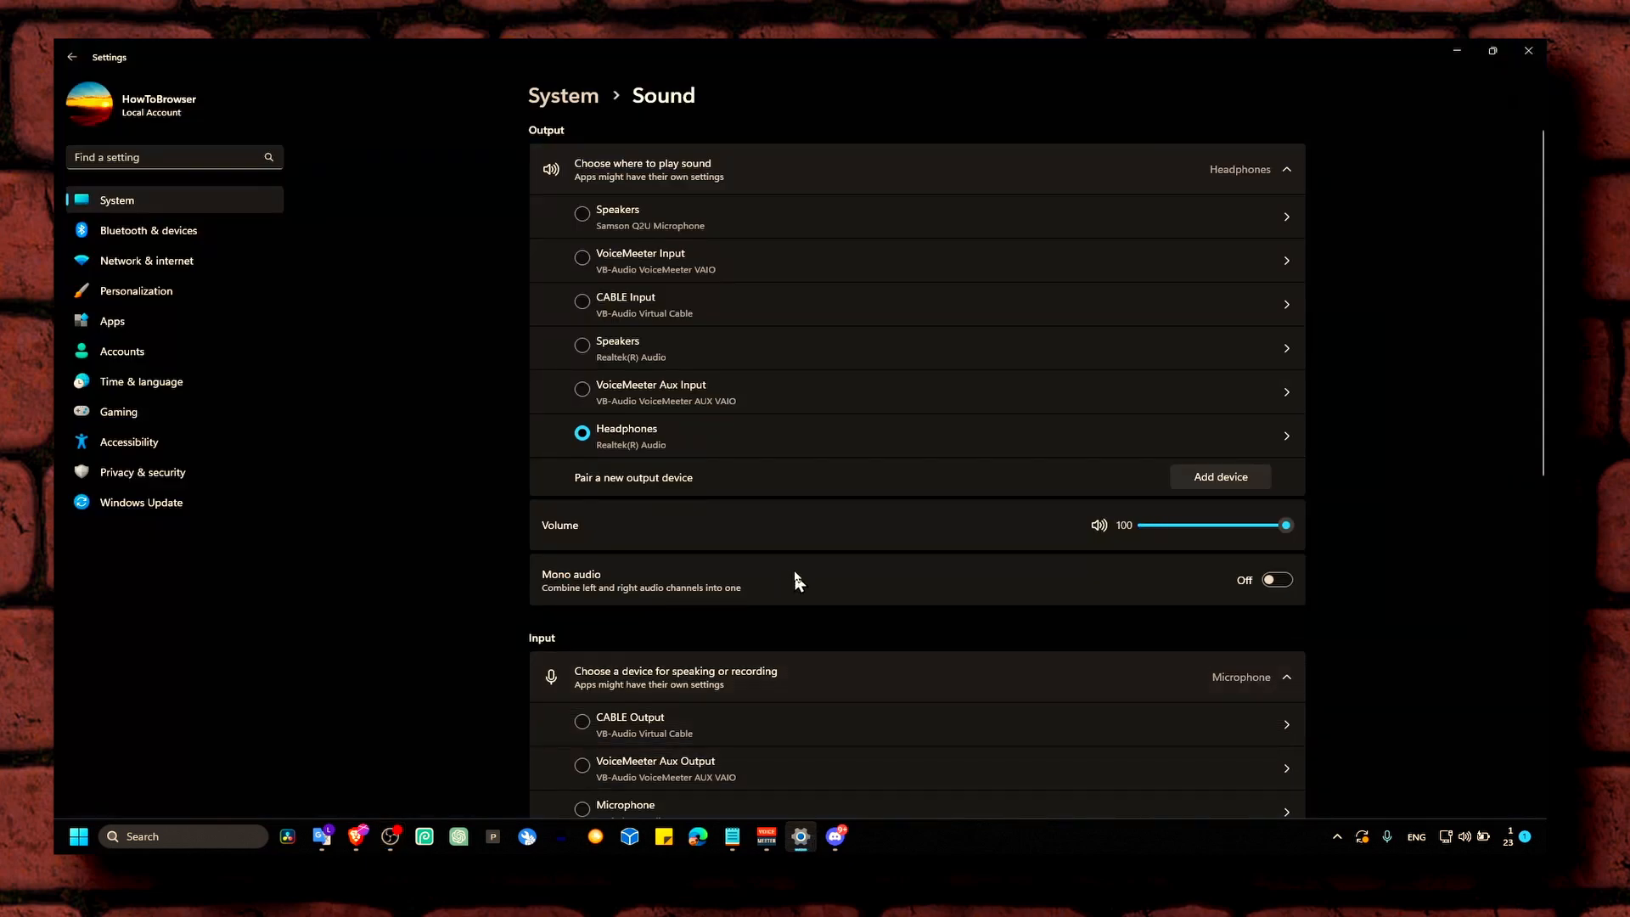
{"action": "scroll", "coordinate": [726, 416], "scroll_direction": "down", "scroll_amount": 3}
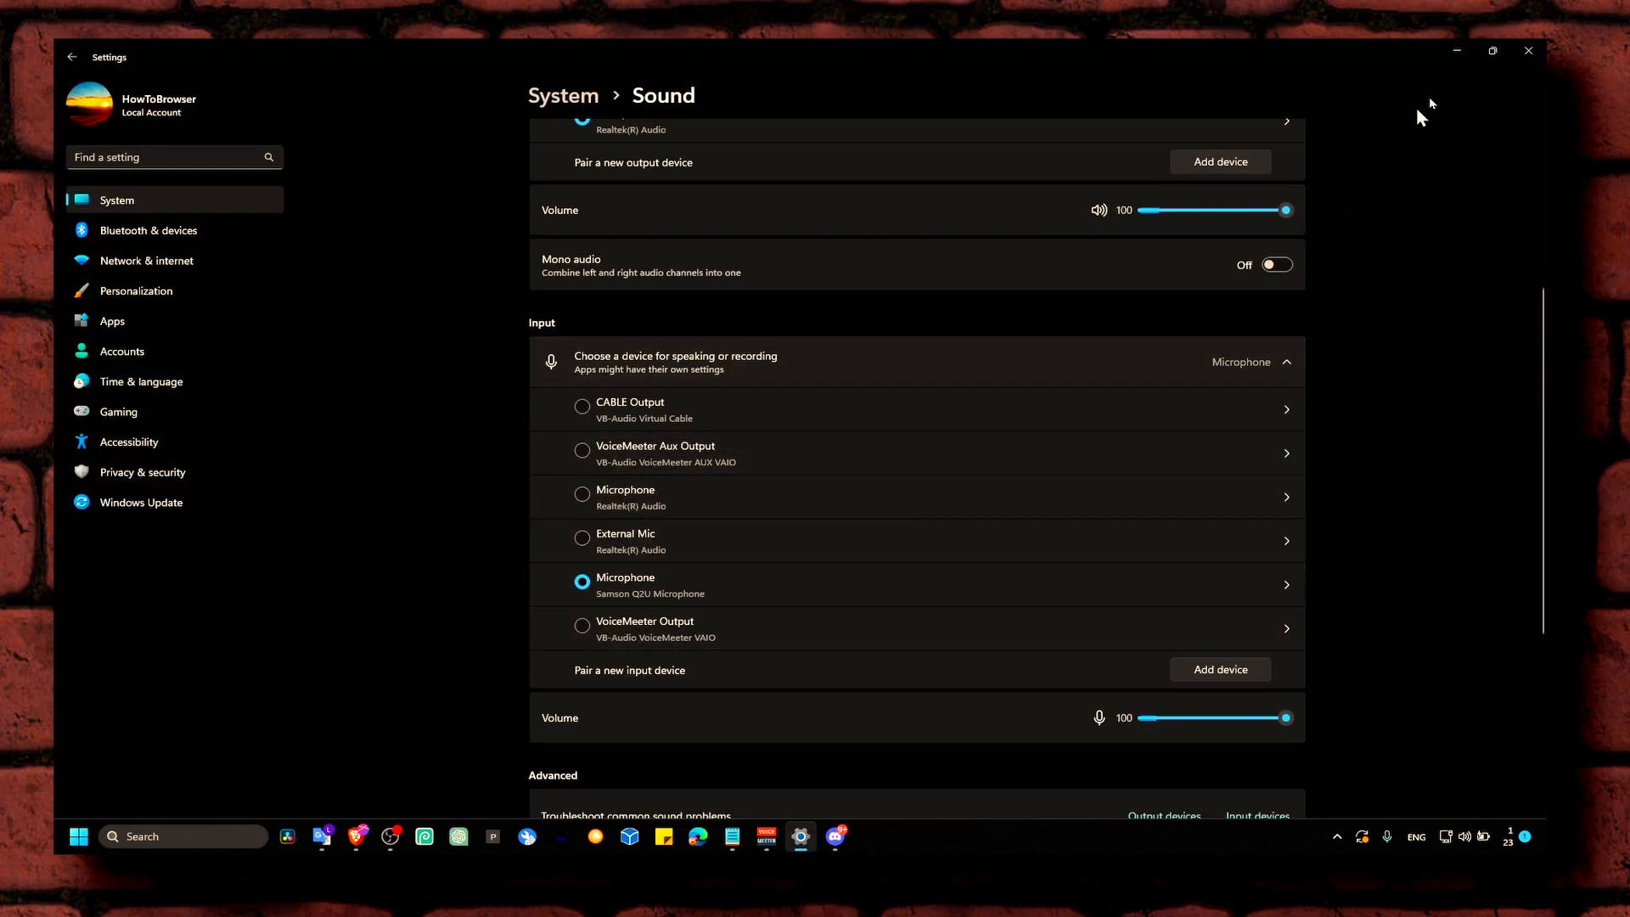
{"action": "left_click", "coordinate": [1457, 51]}
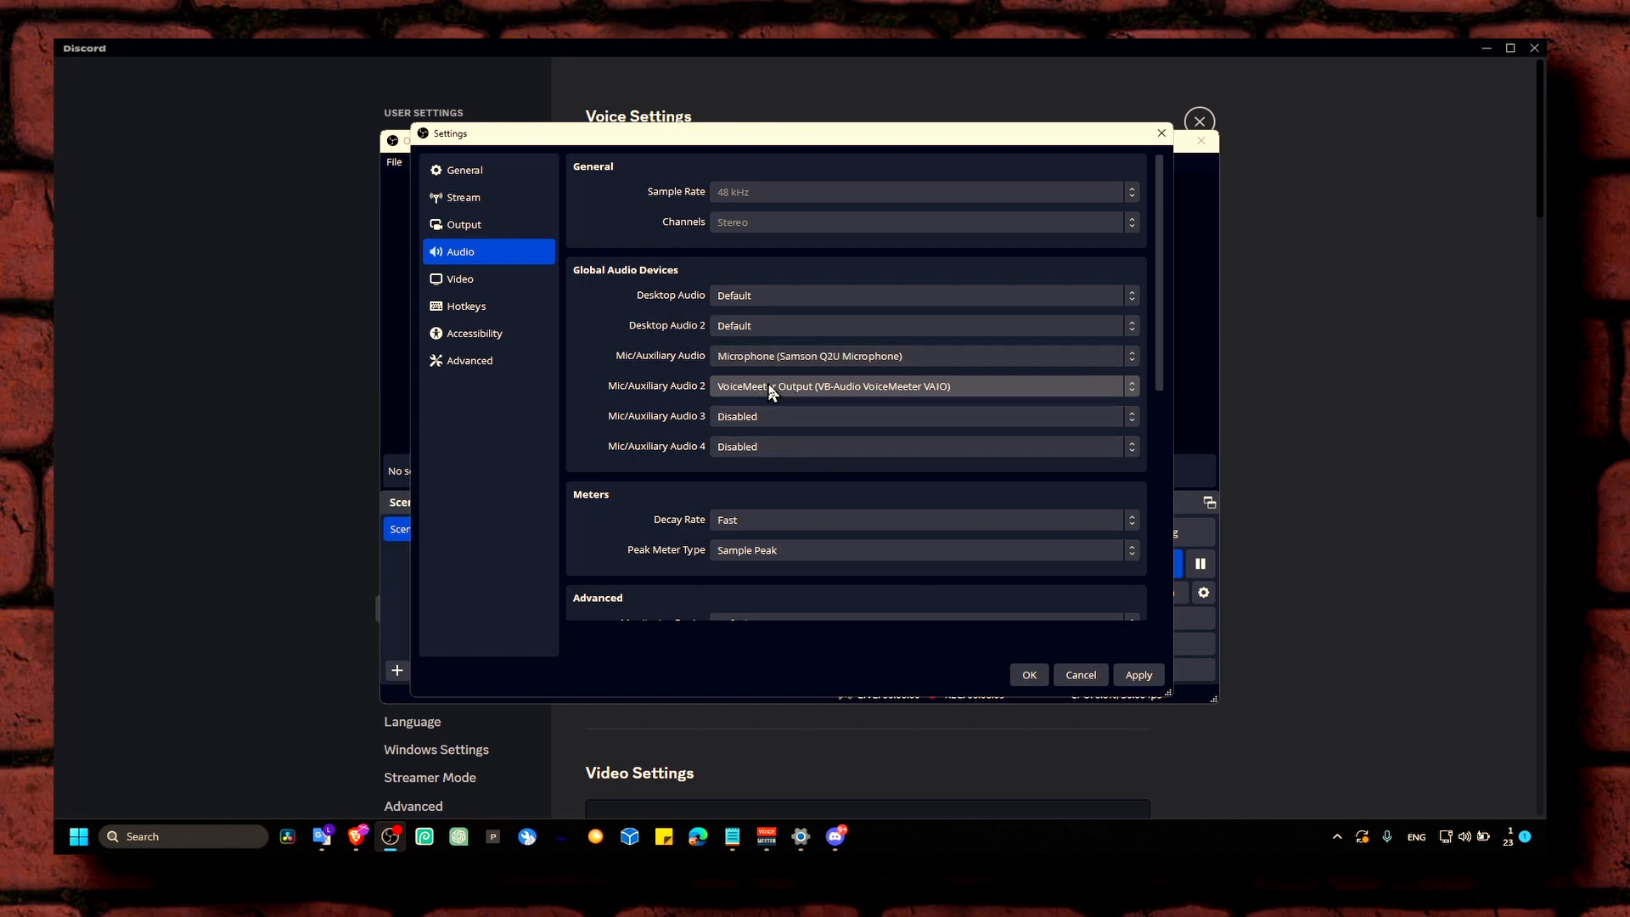
{"action": "left_click", "coordinate": [1068, 673]}
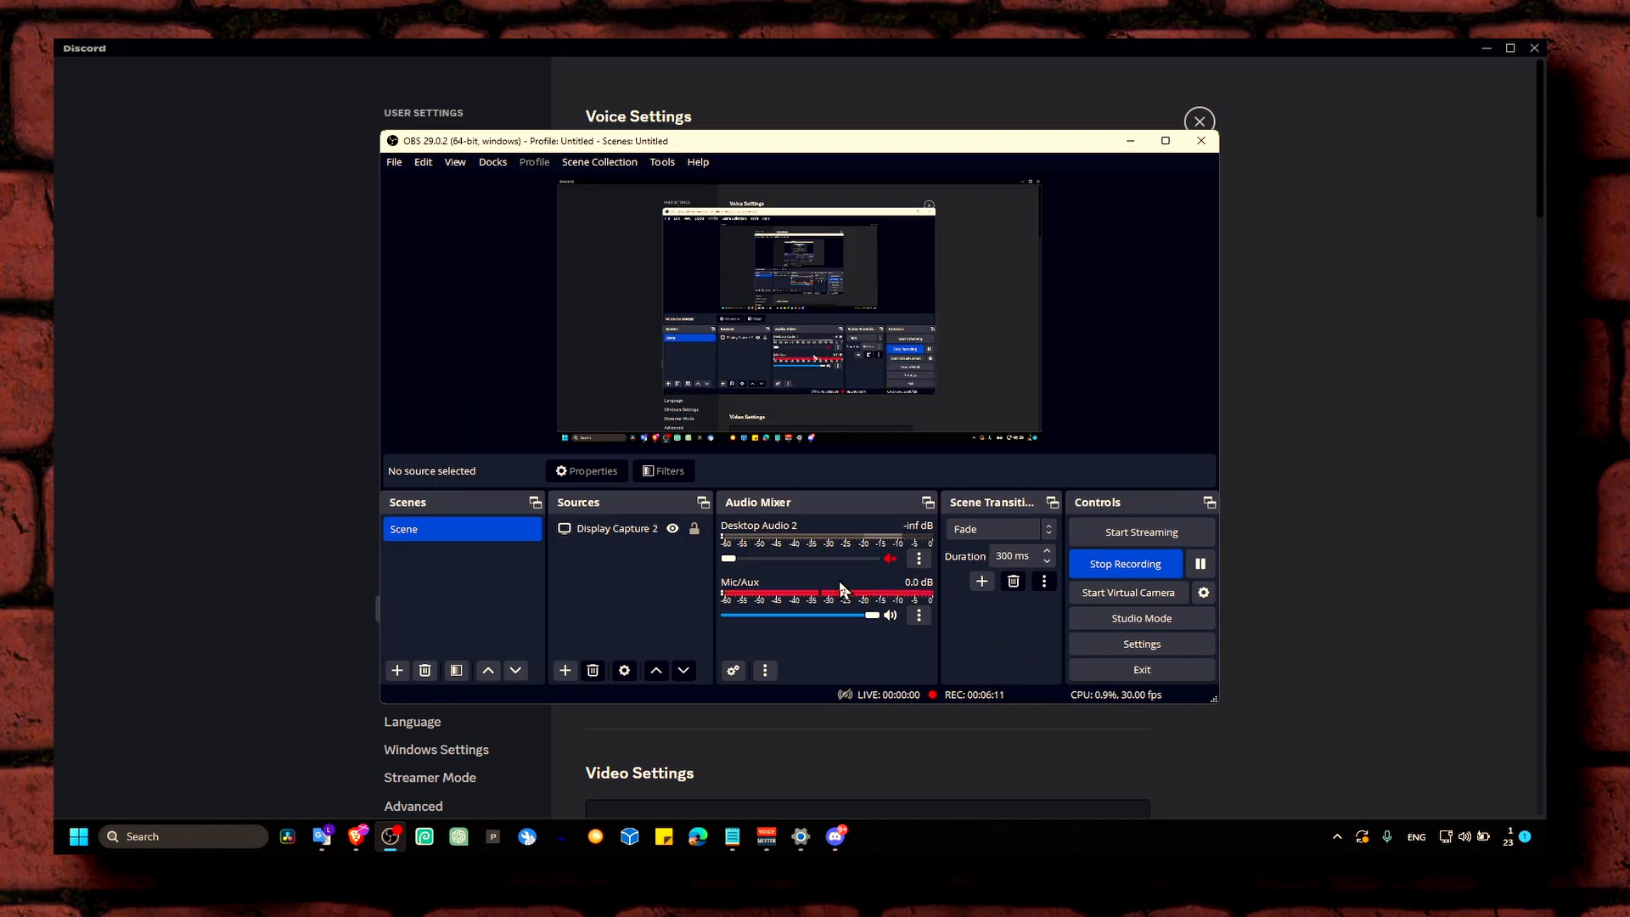
Step: Examine the device choices in the properties of the Mic/Aux source in the OBS audio mixer, leaving them without a change
{"action": "left_click", "coordinate": [919, 614]}
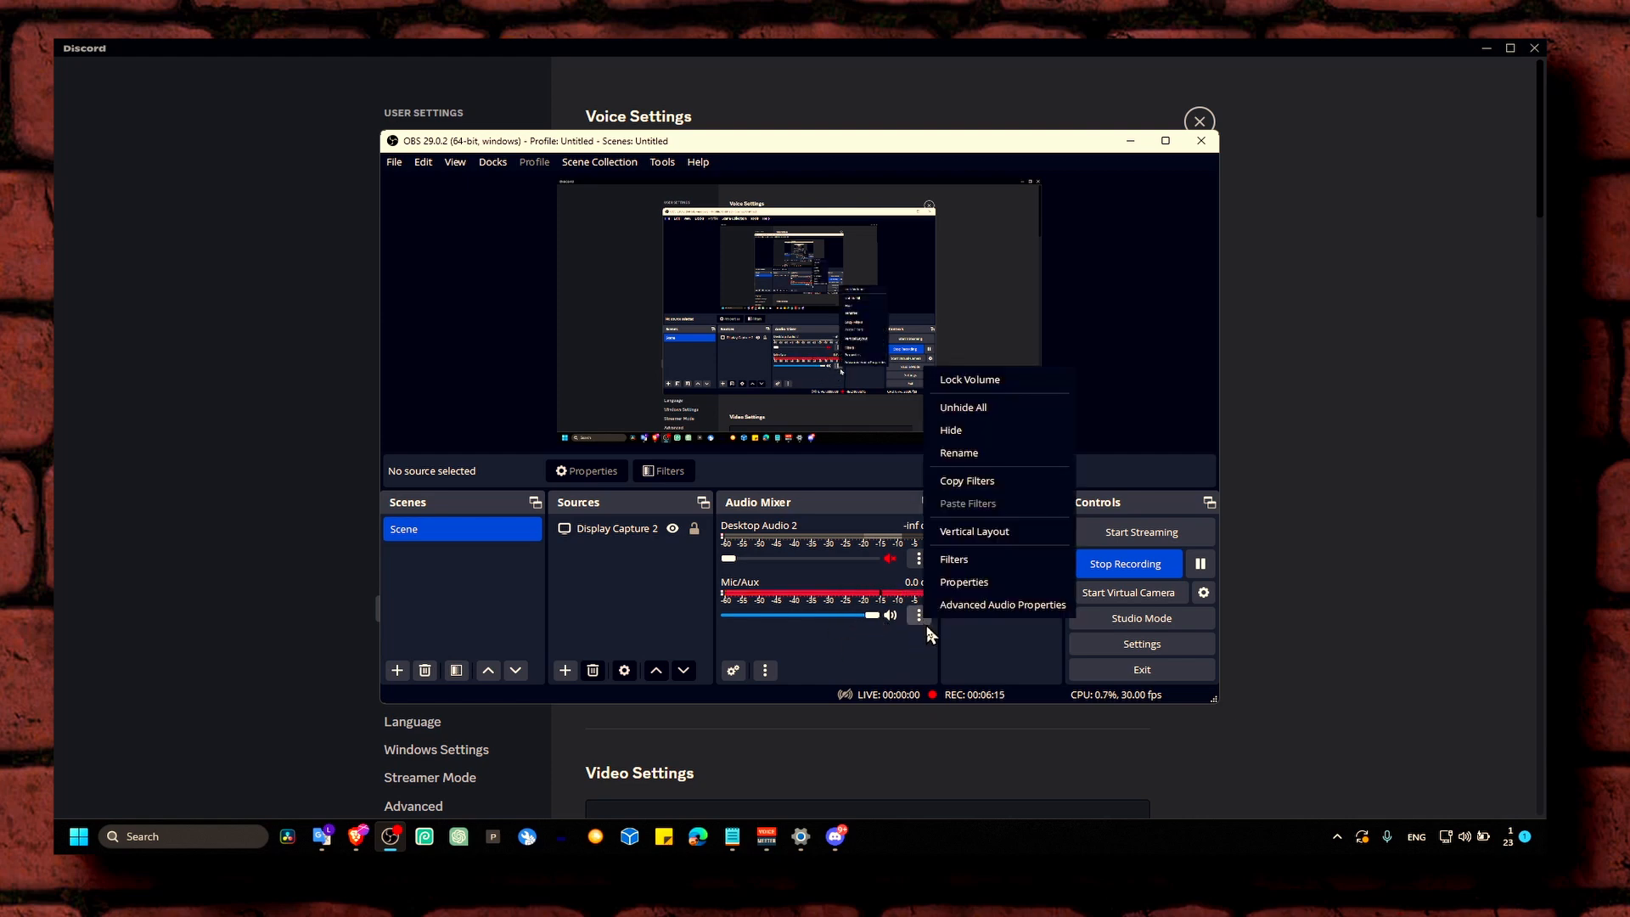
{"action": "left_click", "coordinate": [902, 637]}
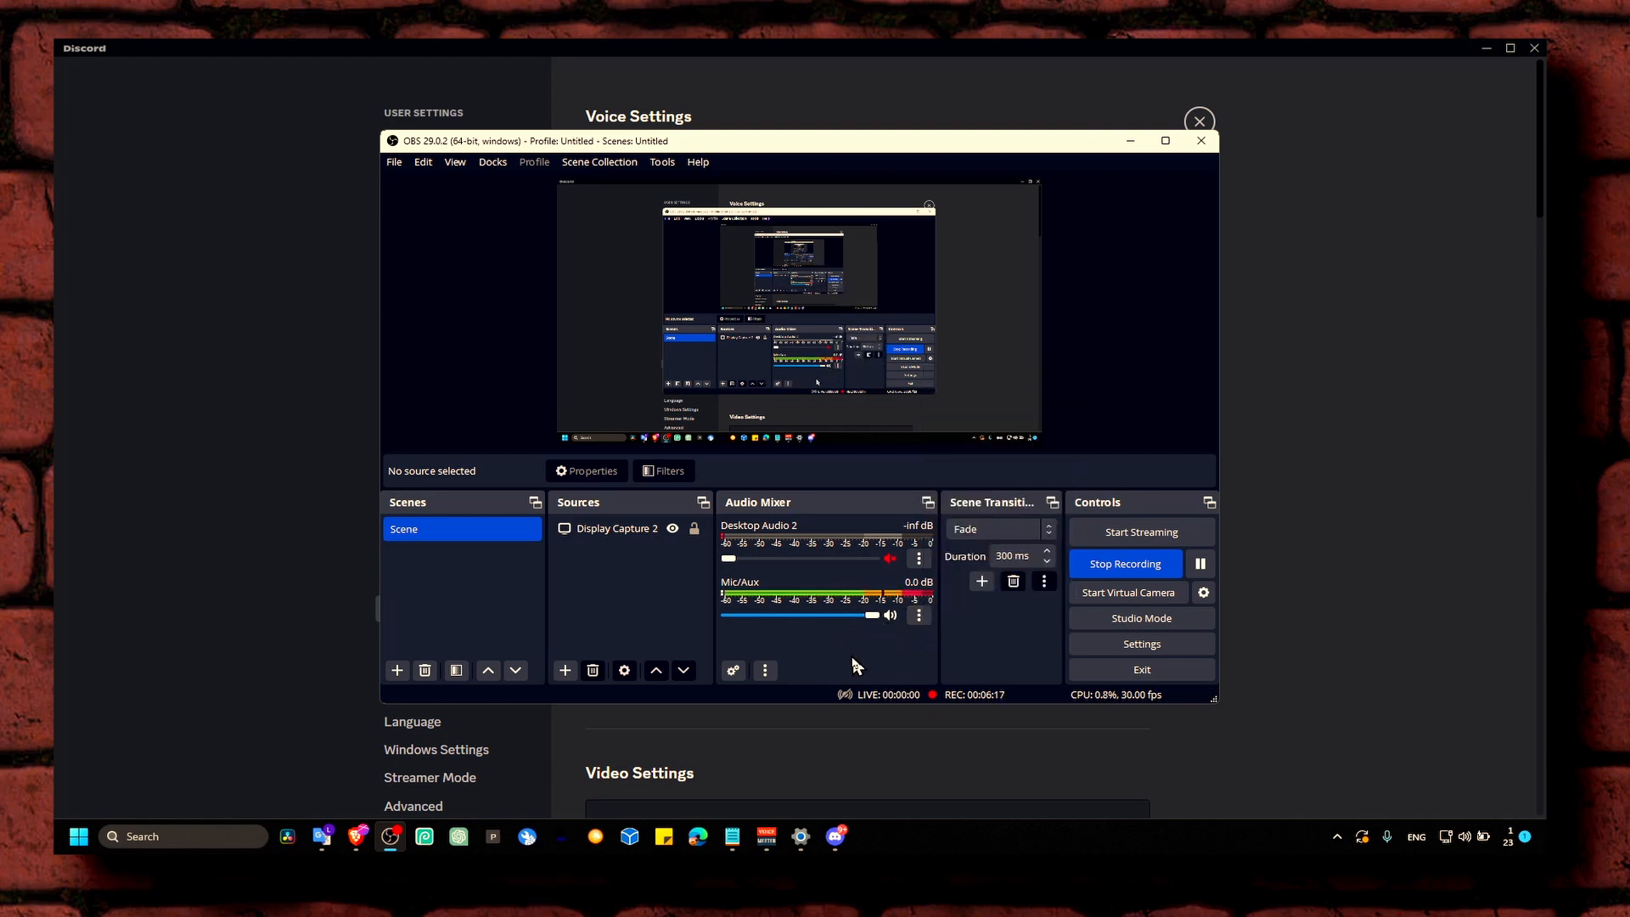
{"action": "left_click", "coordinate": [919, 618]}
{"action": "left_click", "coordinate": [925, 617]}
{"action": "left_click", "coordinate": [927, 611]}
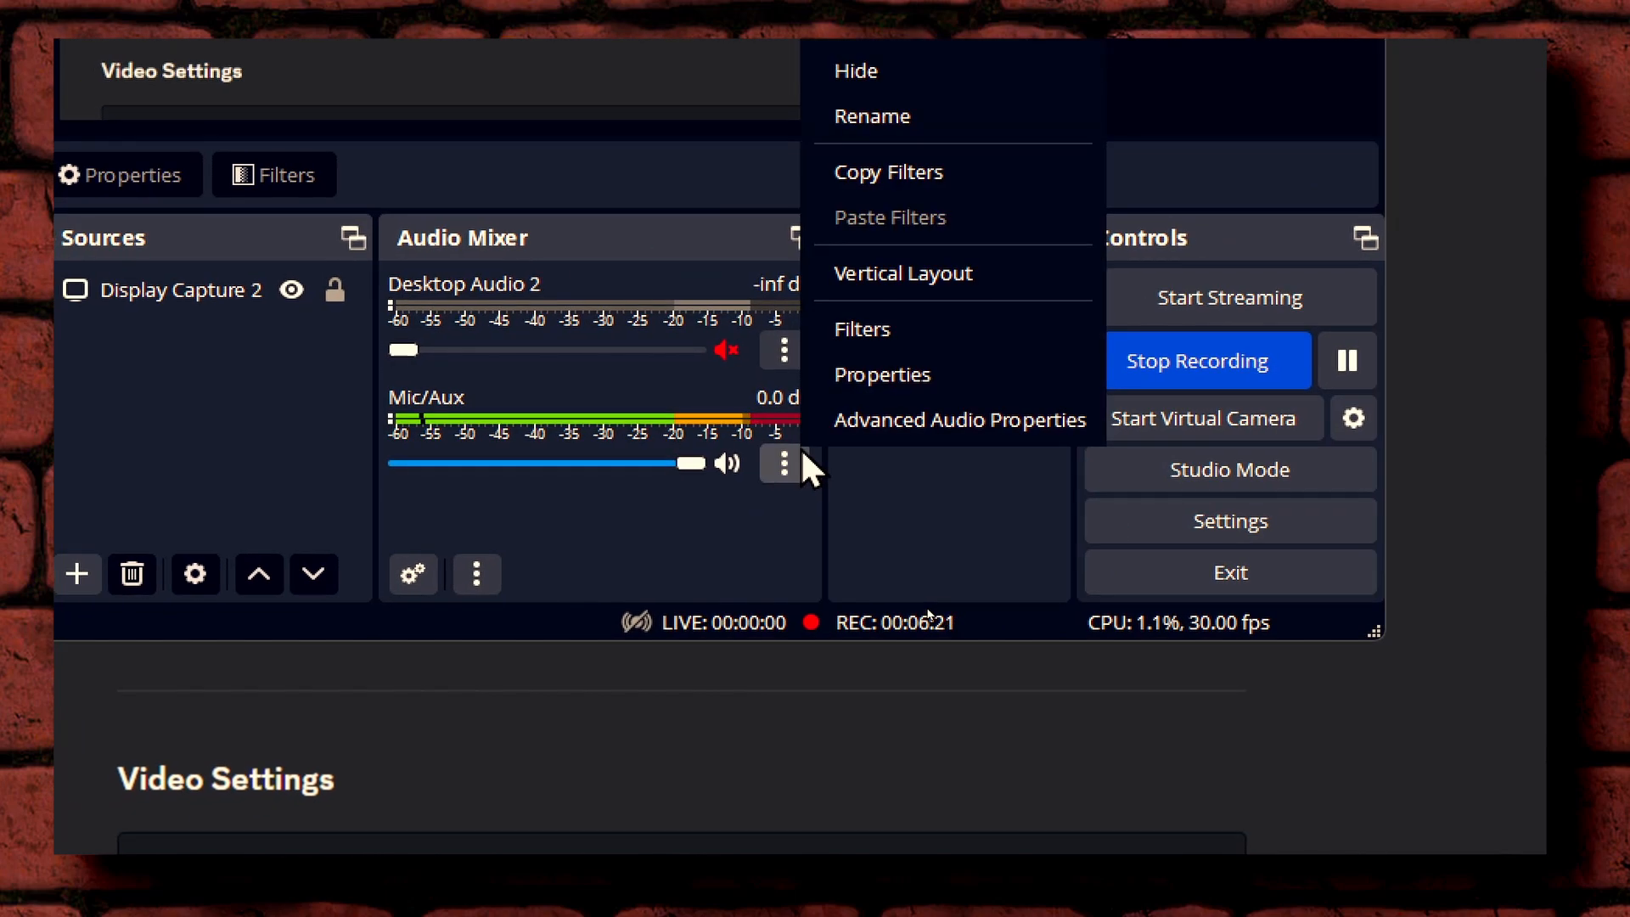
{"action": "left_click", "coordinate": [953, 577]}
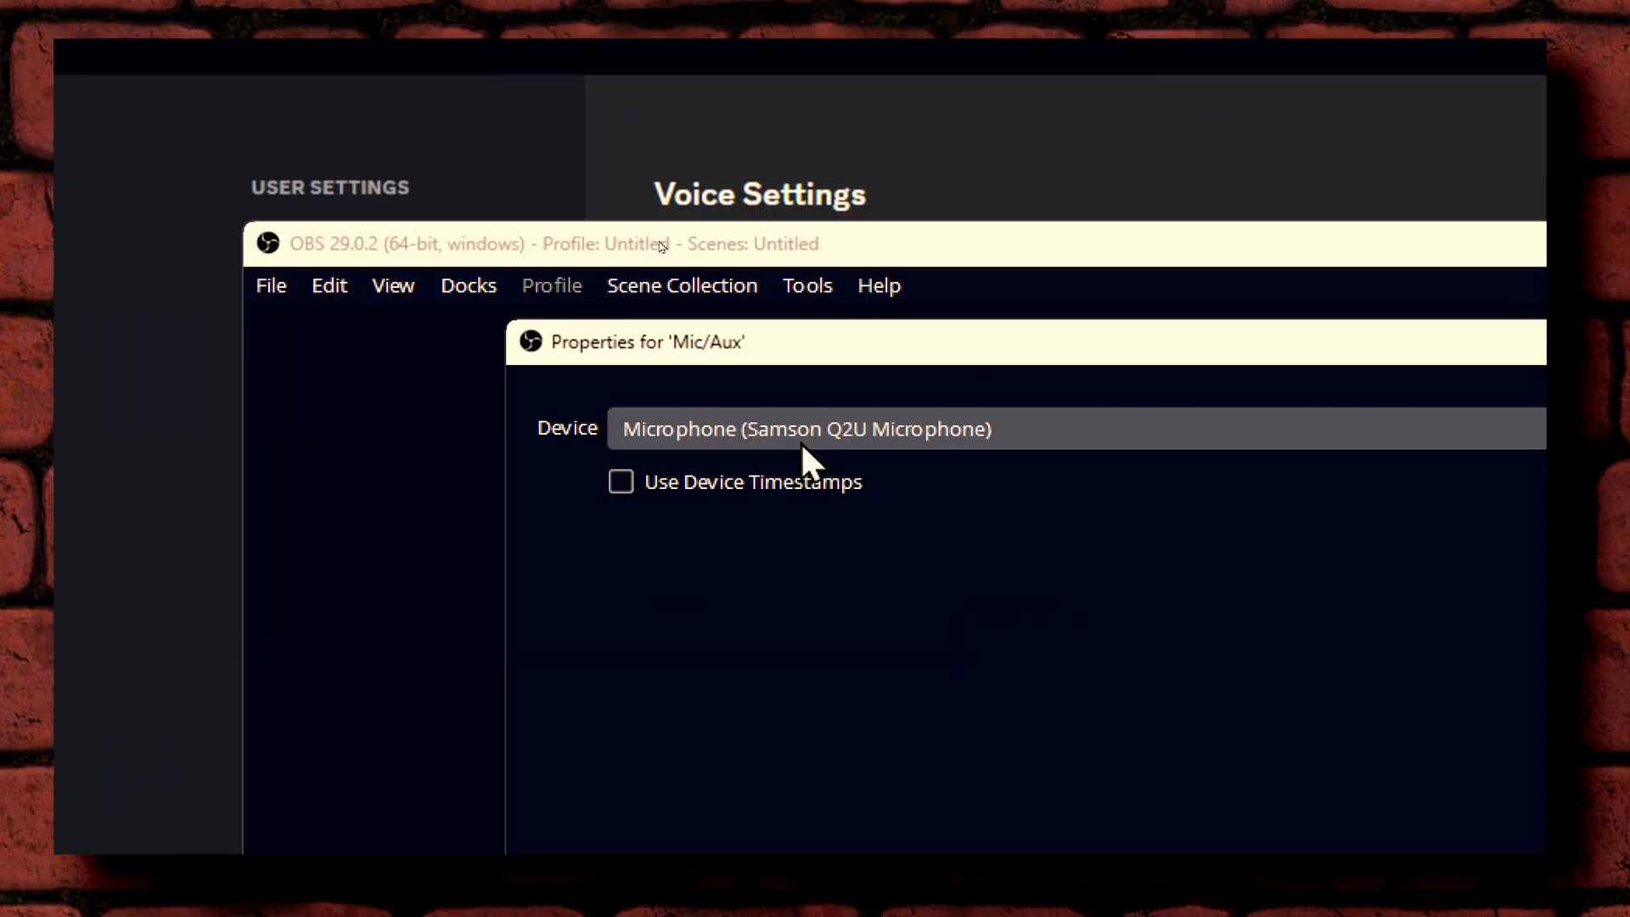
{"action": "left_click", "coordinate": [802, 444]}
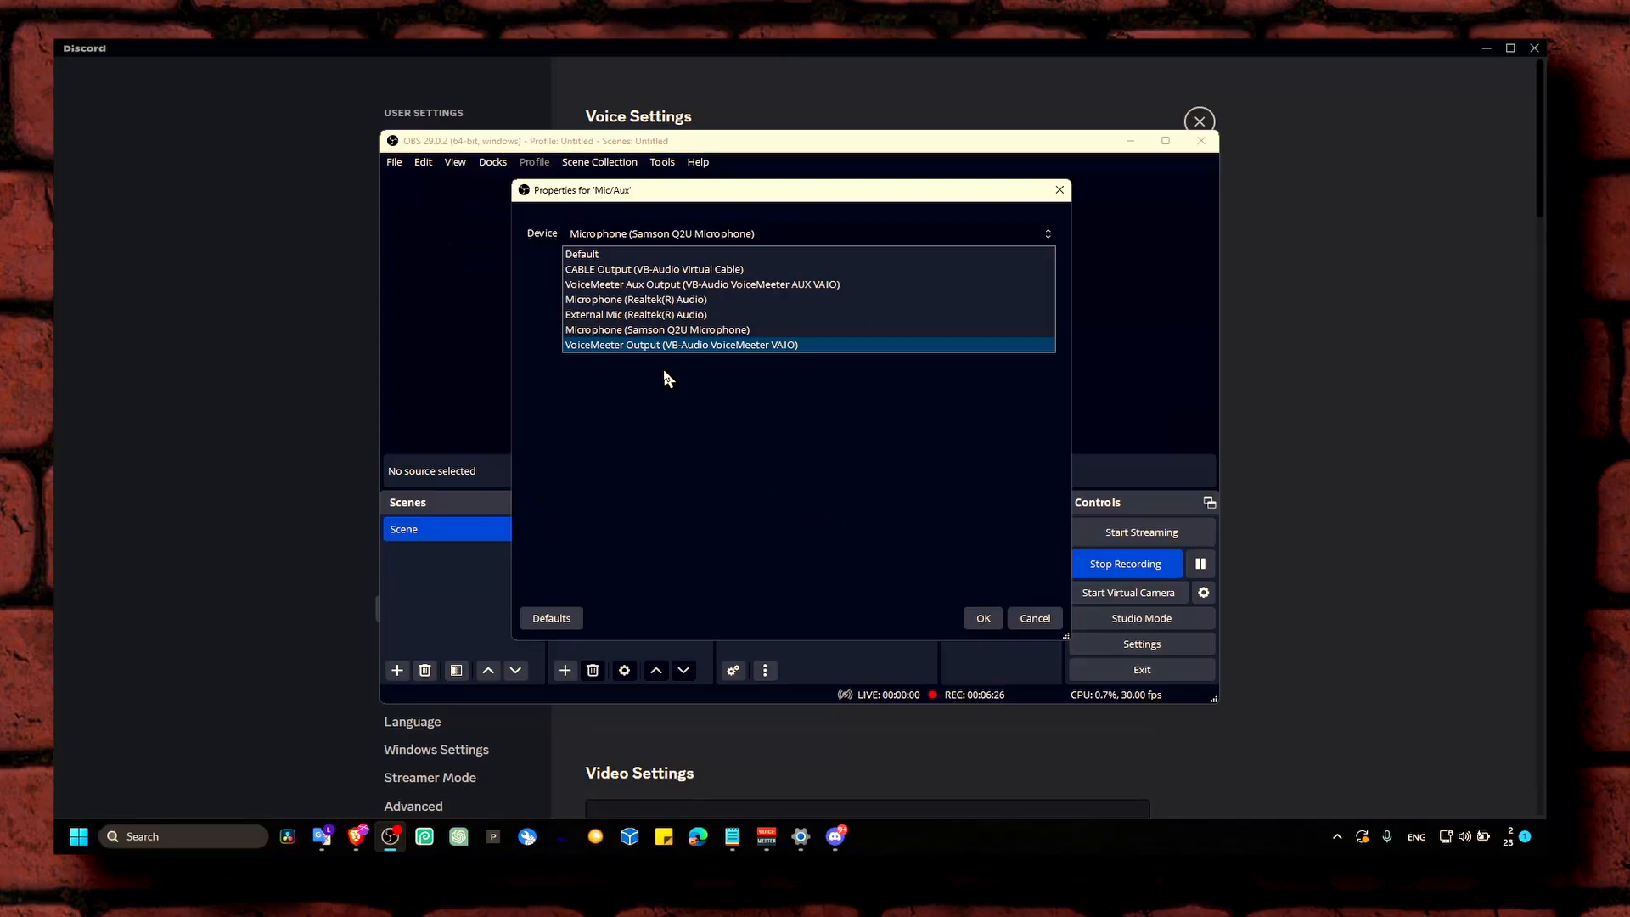
{"action": "left_click", "coordinate": [985, 200]}
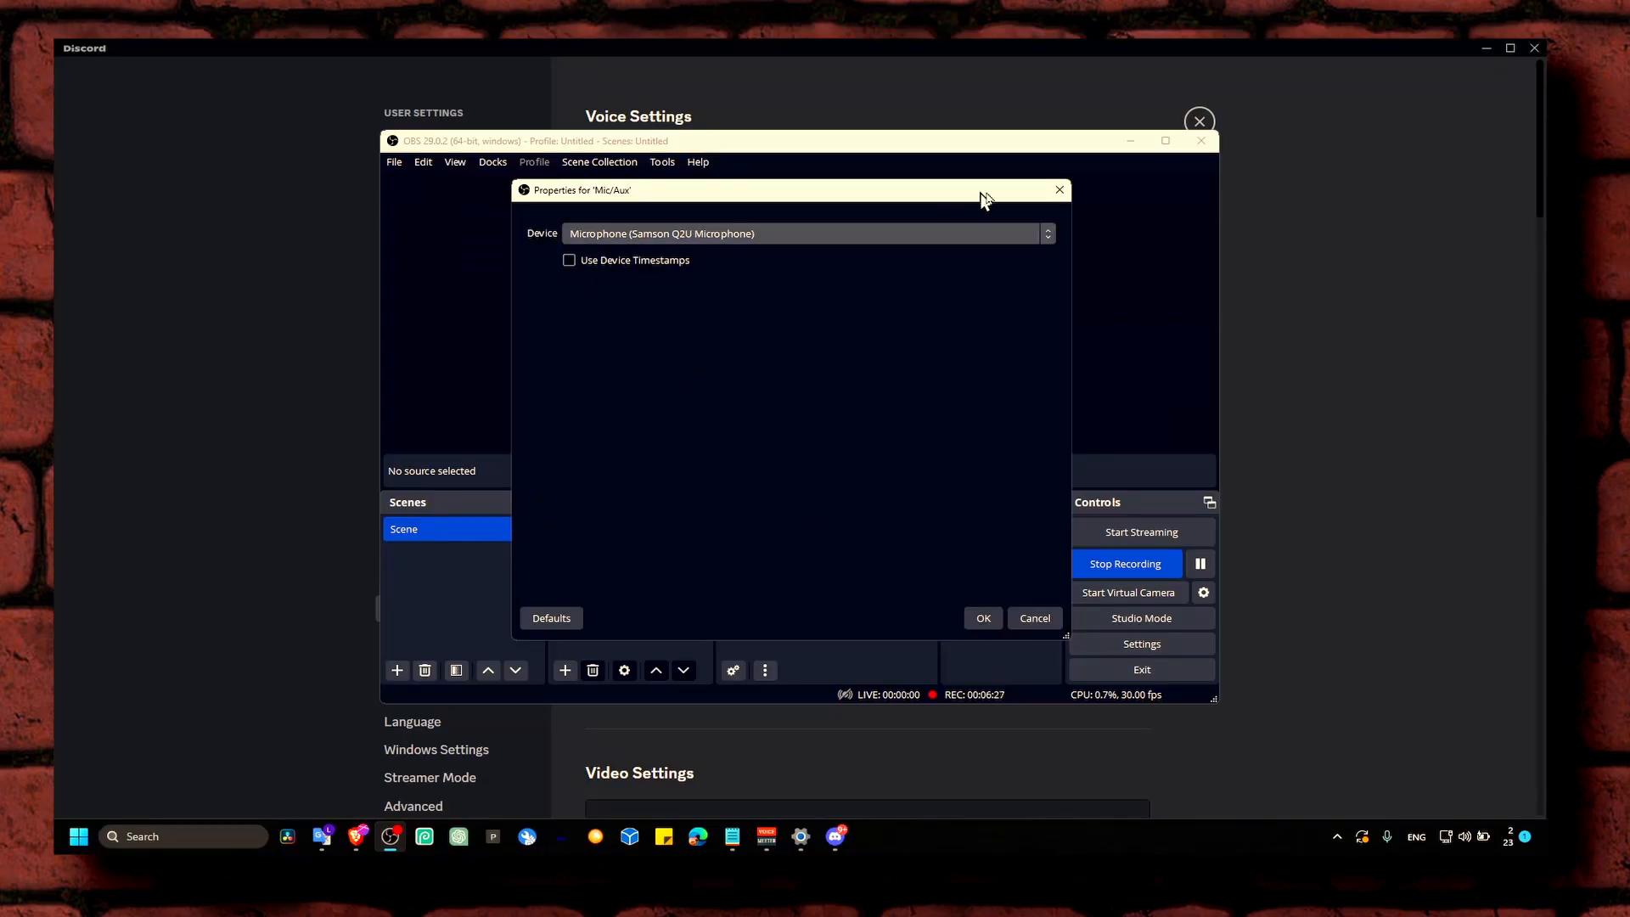
{"action": "left_click", "coordinate": [1059, 190]}
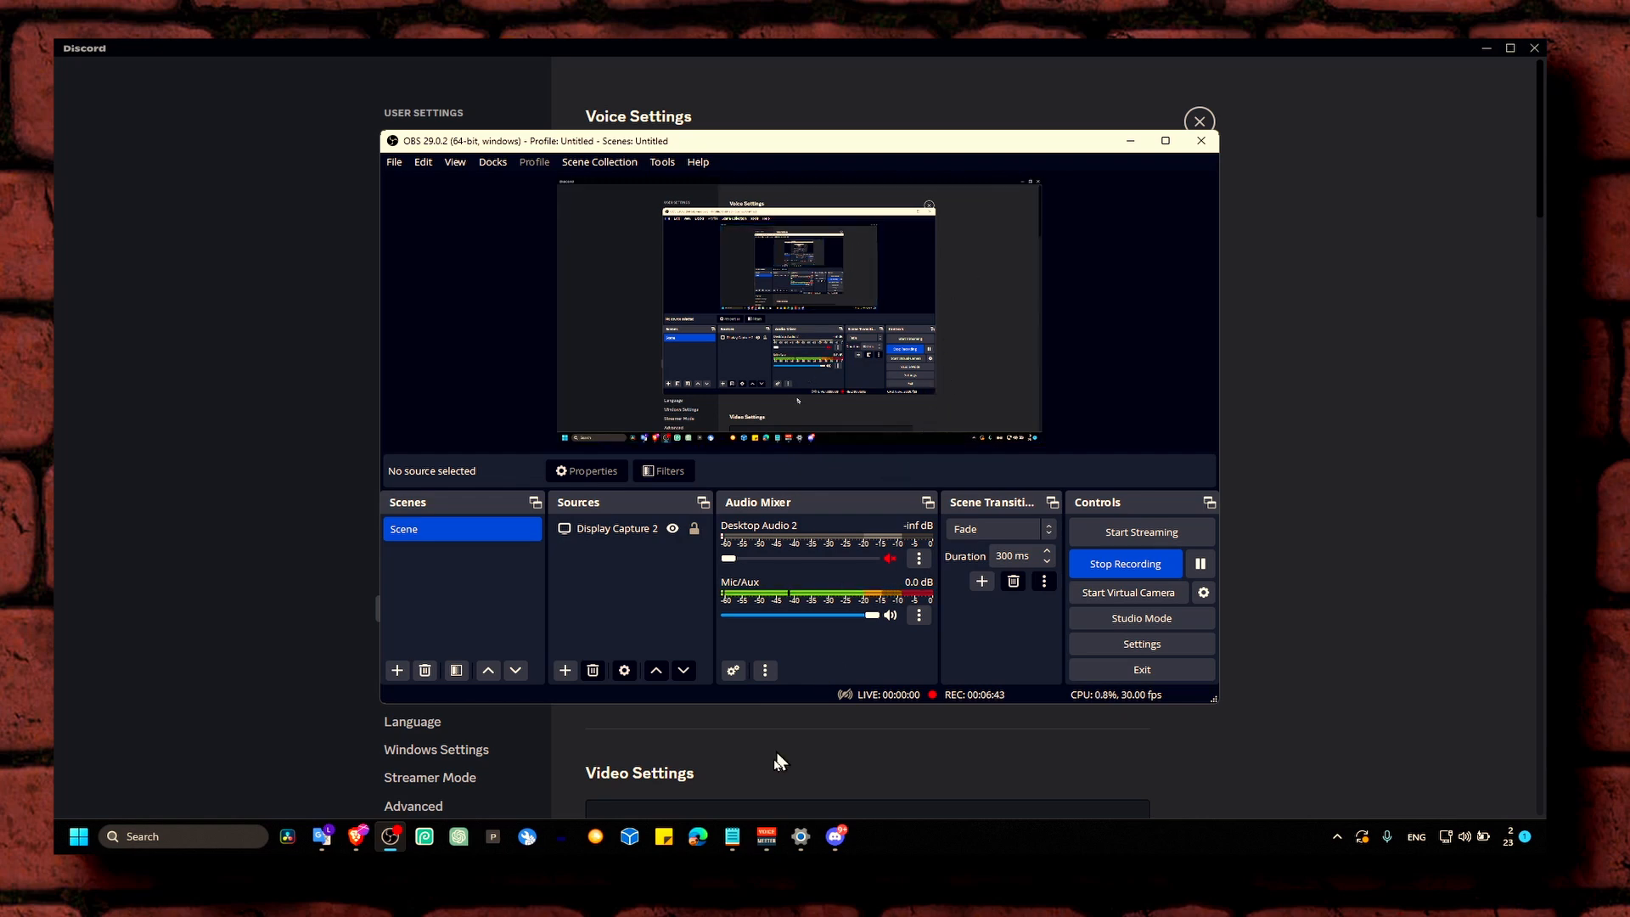
Step: View the Voicemeeter Banana mixer and return to the OBS main window
{"action": "left_click", "coordinate": [766, 838]}
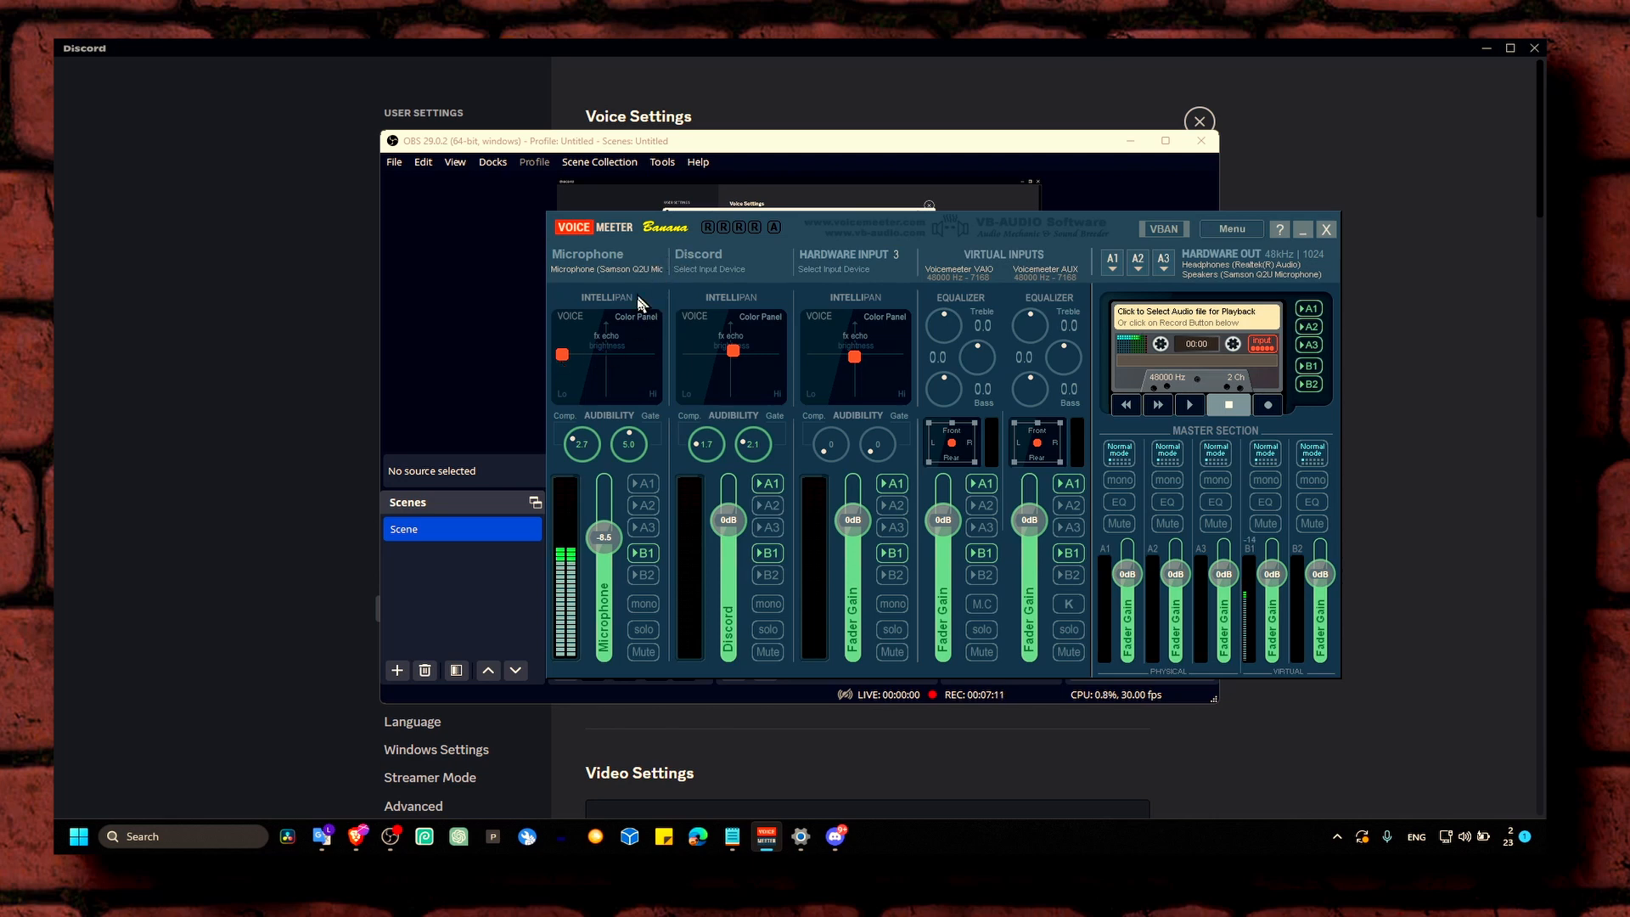
{"action": "left_click", "coordinate": [806, 145]}
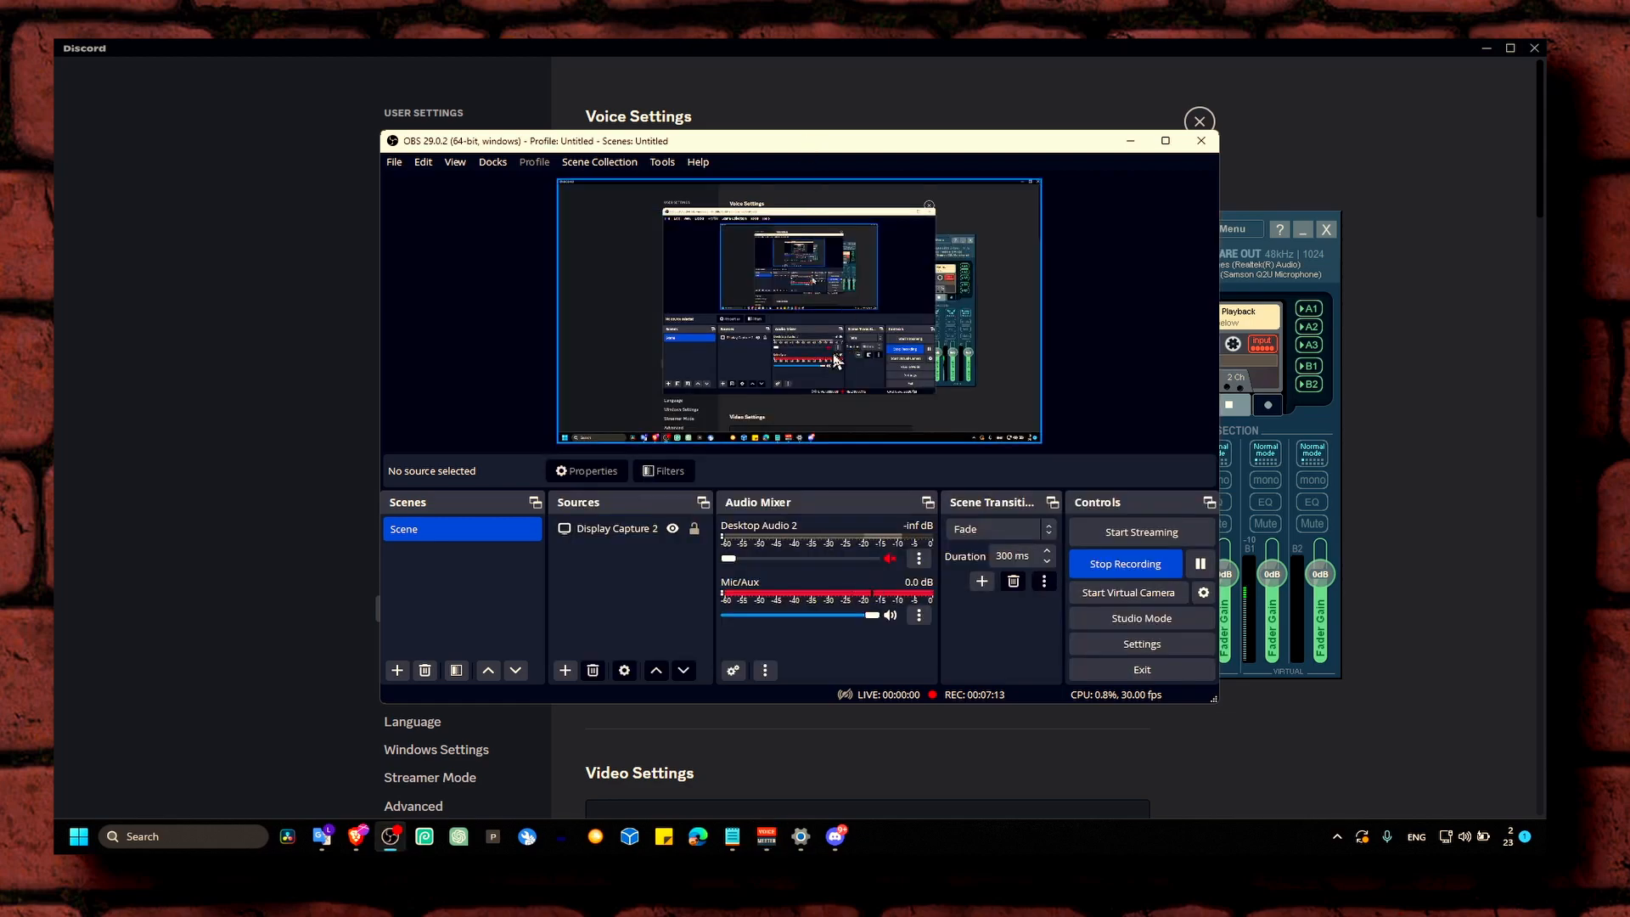